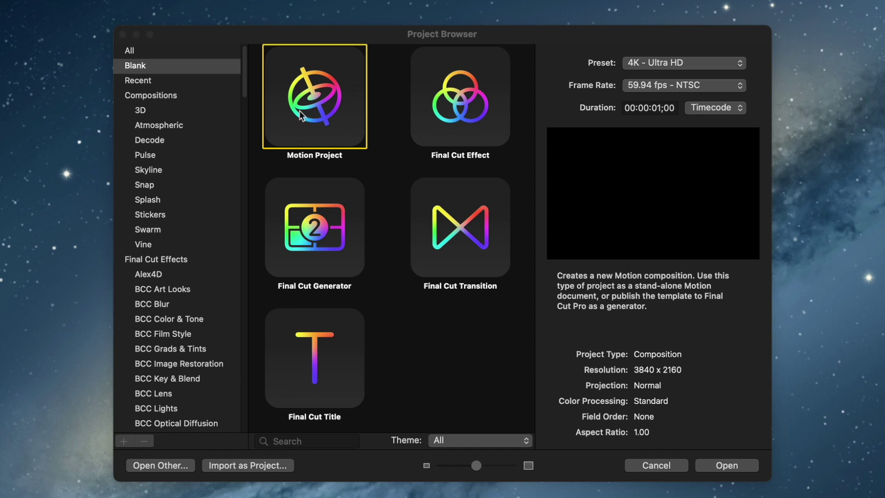
# Create a blank Final Cut Transition project with the 4K - Ultra HD preset at 24 fps
pyautogui.click(475, 239)
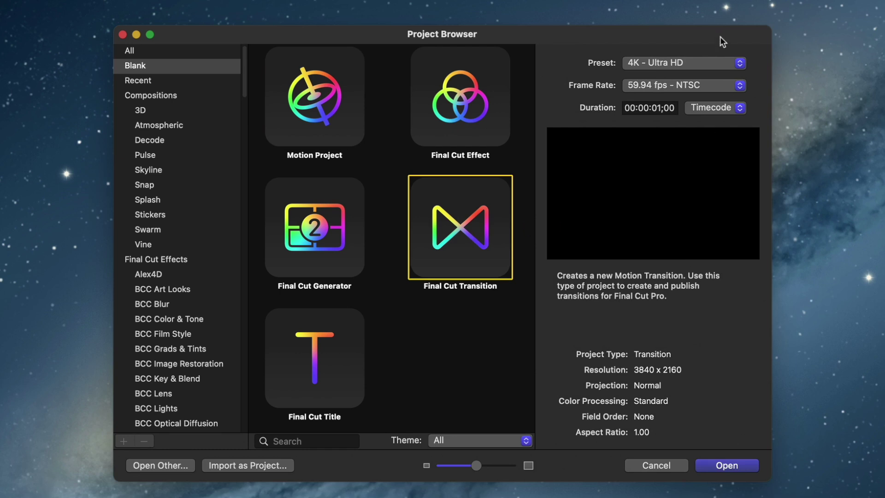
pyautogui.click(642, 85)
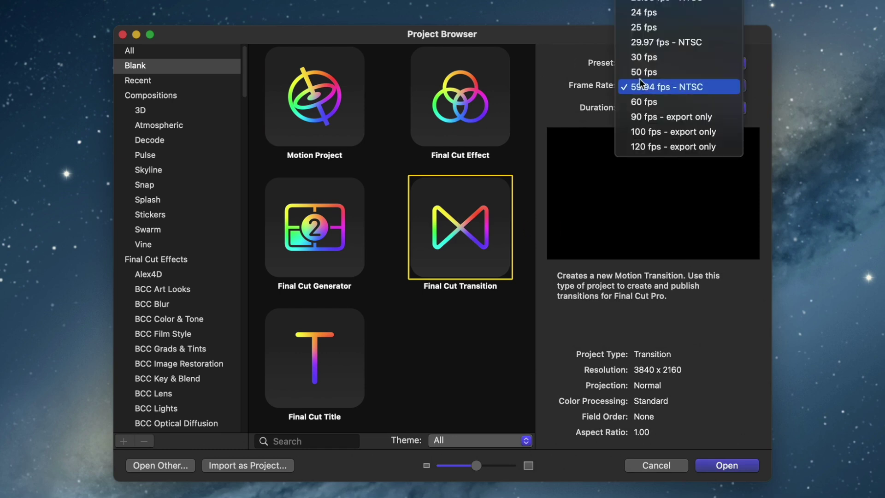
pyautogui.click(646, 12)
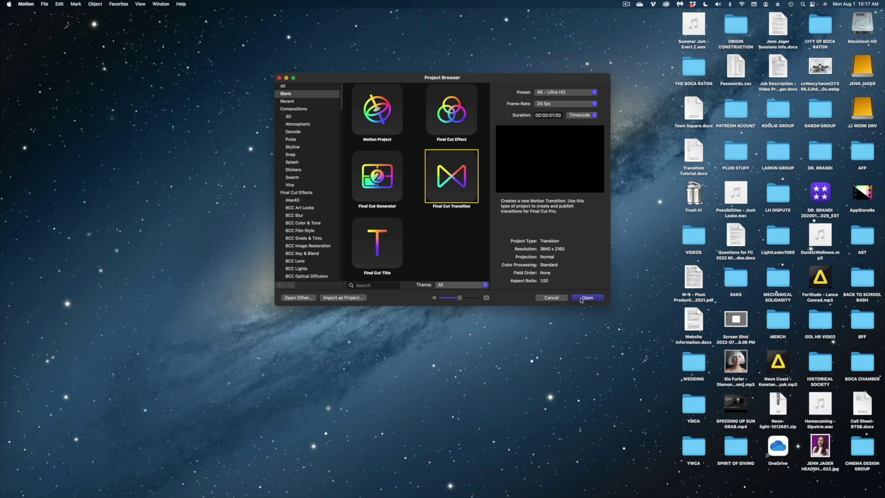
pyautogui.click(587, 298)
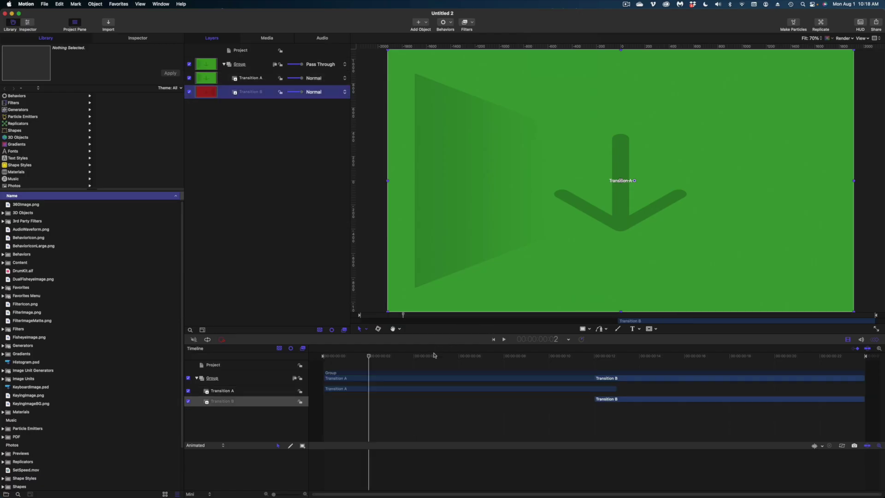
# Start saving the project as a transition template and name it GRADIENT ZOOM
pyautogui.moveTo(433, 355); pyautogui.dragTo(366, 400)
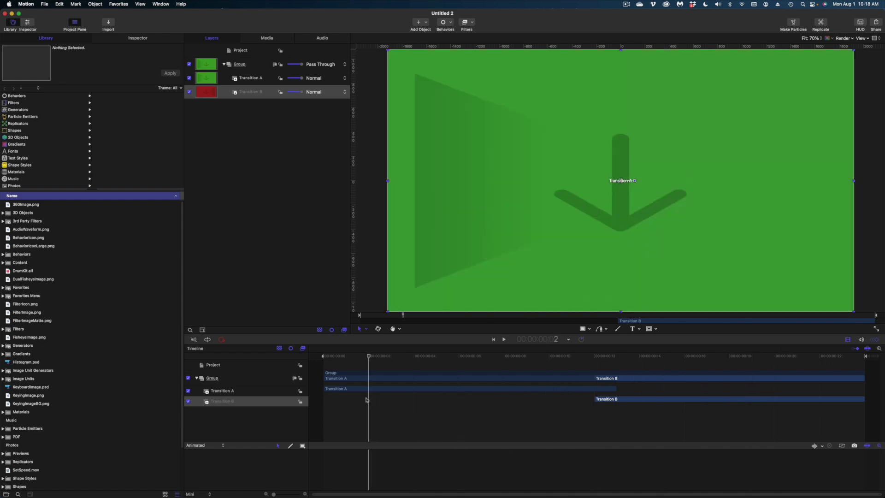
pyautogui.click(45, 4)
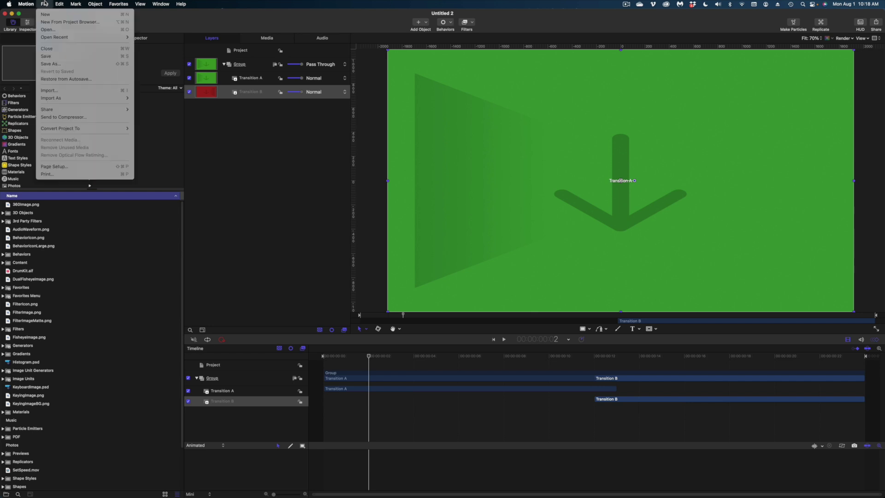
pyautogui.click(56, 65)
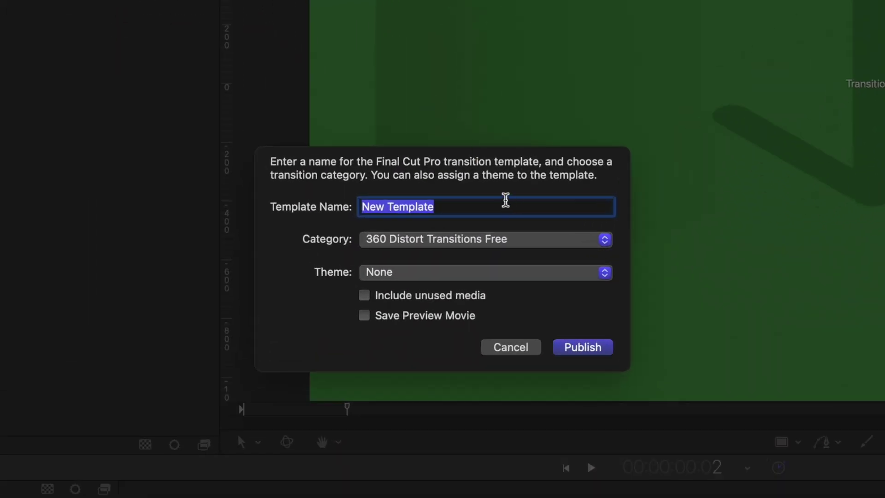
pyautogui.press('BackSpace')
pyautogui.write('GRADIENT ZOOM')
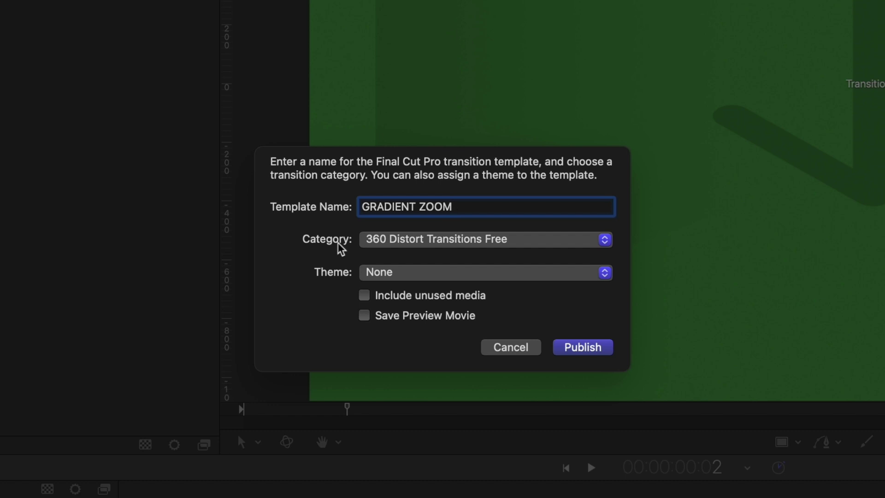
# Assign the template to the creator's full-name transitions category and the BLURS AND GRADIENTS theme, and publish it
pyautogui.click(415, 240)
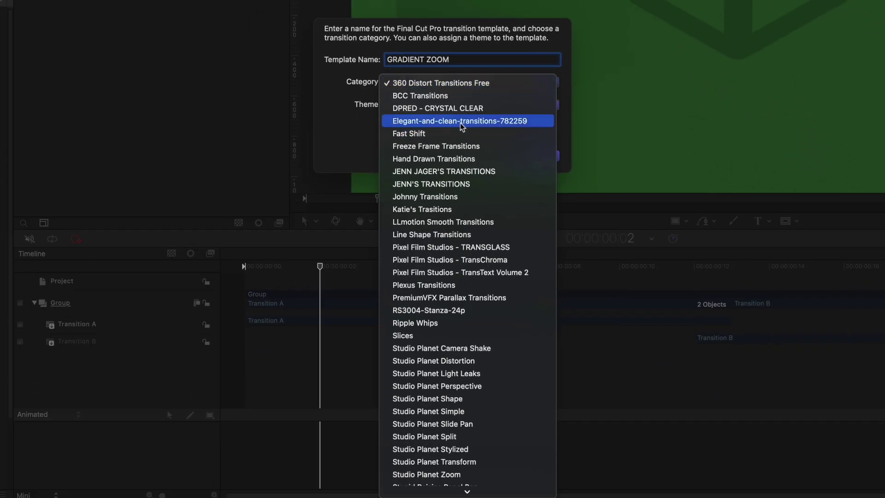
pyautogui.scroll(-3, 460, 116)
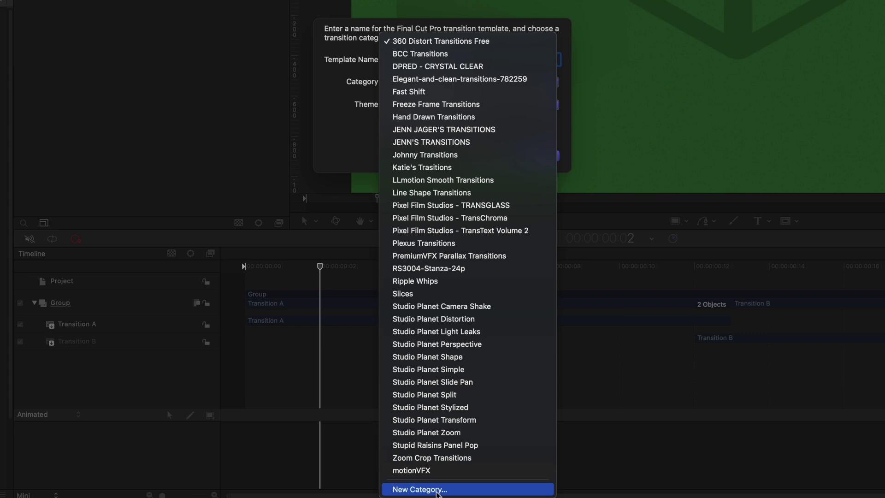
pyautogui.click(440, 130)
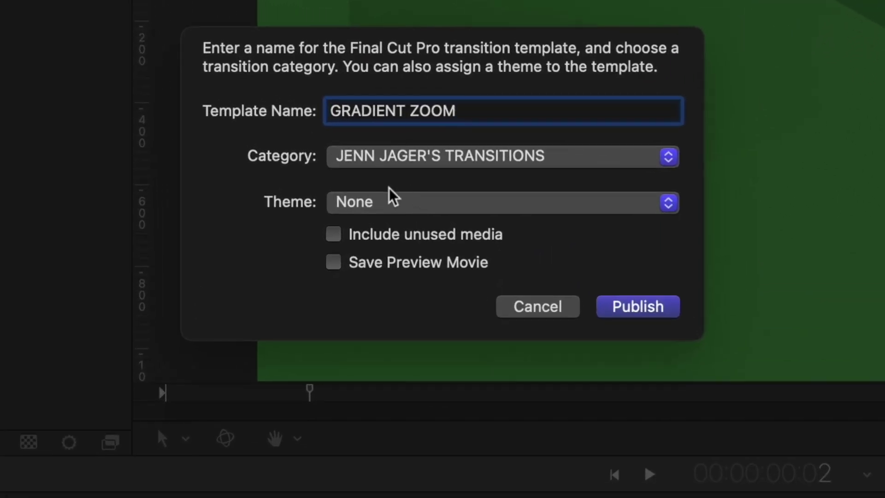
pyautogui.click(357, 211)
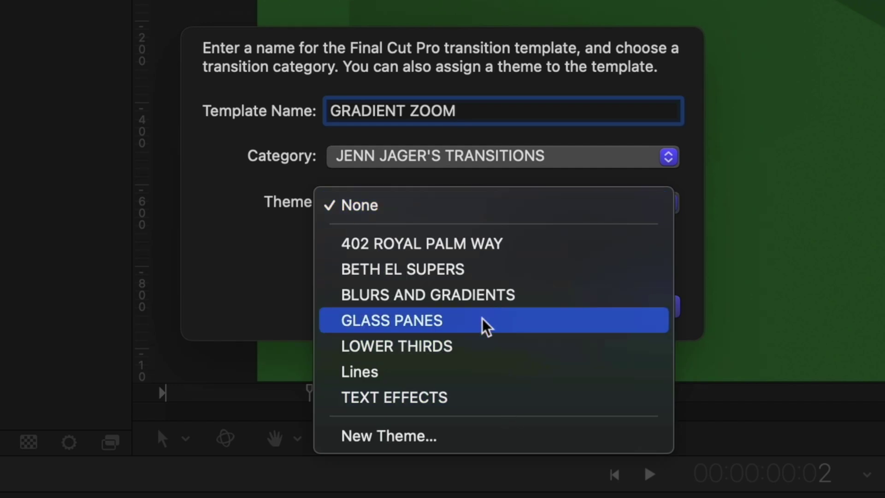
pyautogui.click(484, 298)
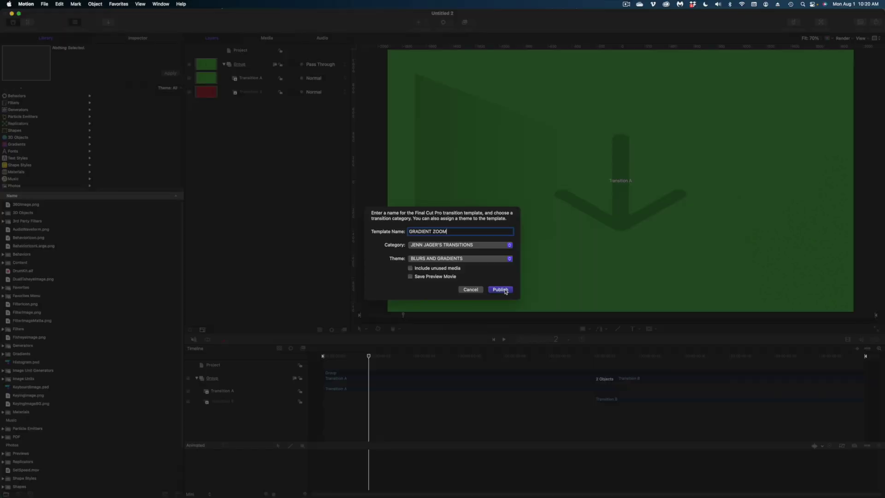
pyautogui.click(500, 289)
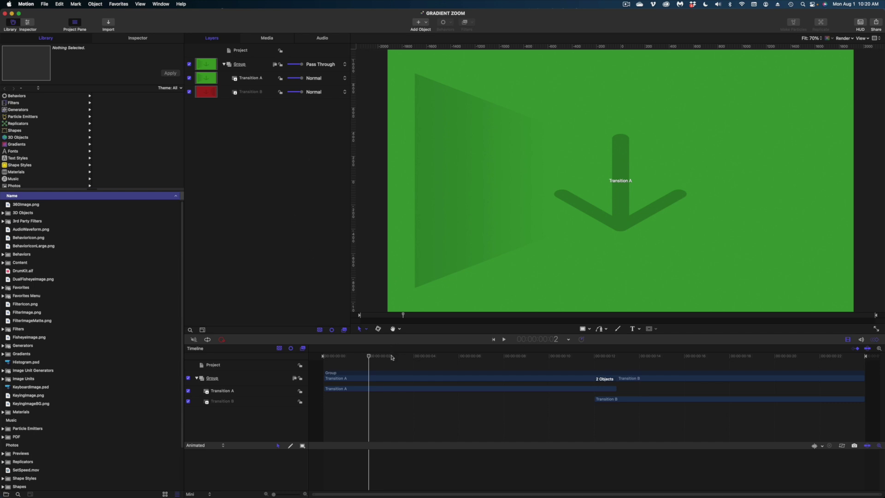
# Inspect the project's Group and its Transition A and Transition B layers
pyautogui.moveTo(392, 357); pyautogui.dragTo(340, 410)
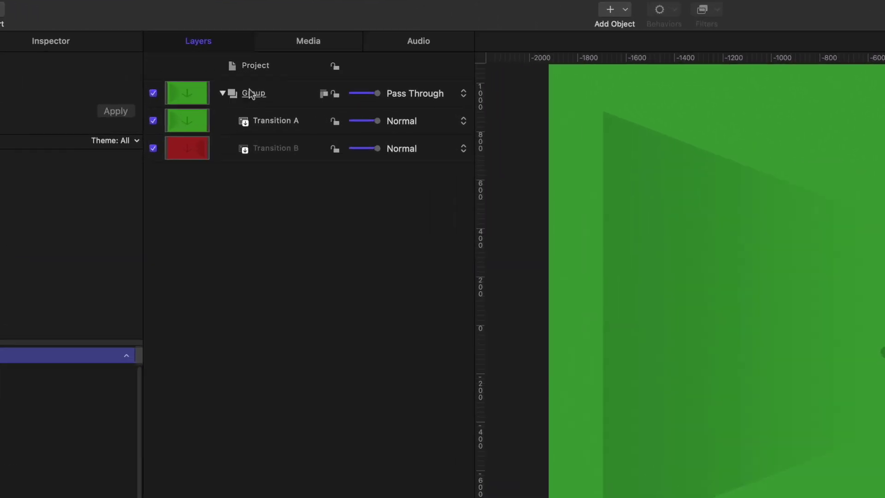
pyautogui.click(240, 65)
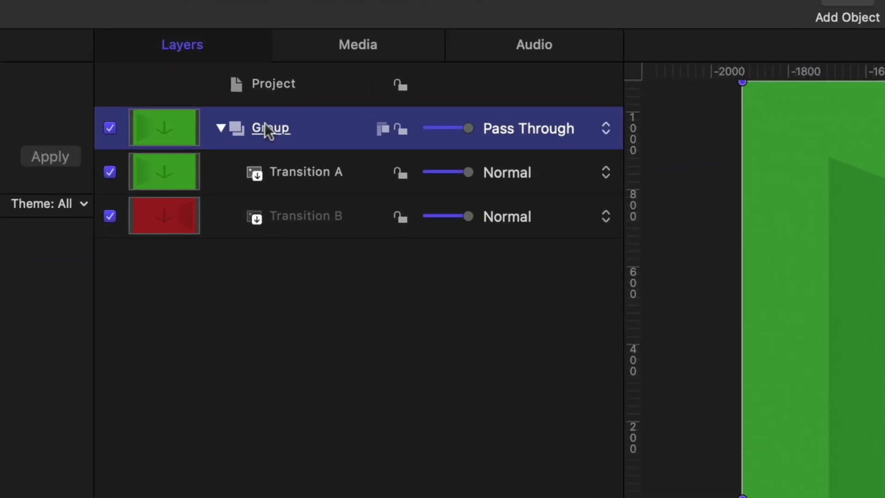
pyautogui.click(331, 214)
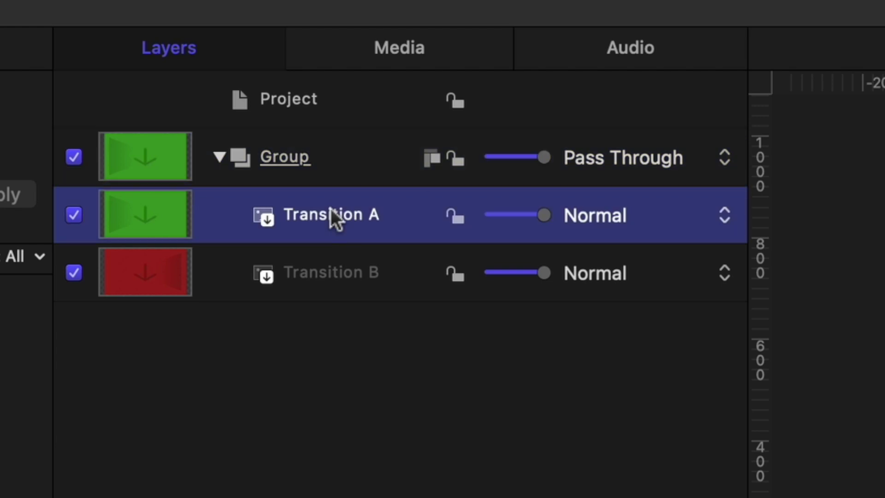
pyautogui.click(325, 277)
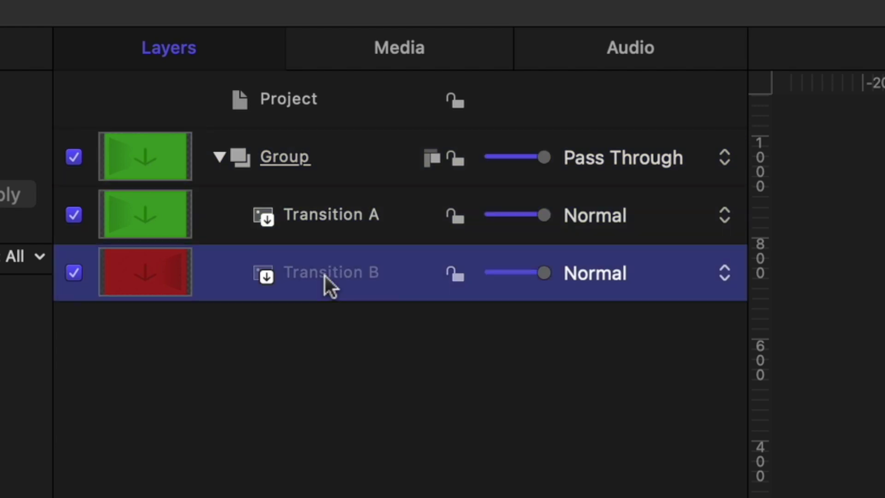
pyautogui.click(316, 228)
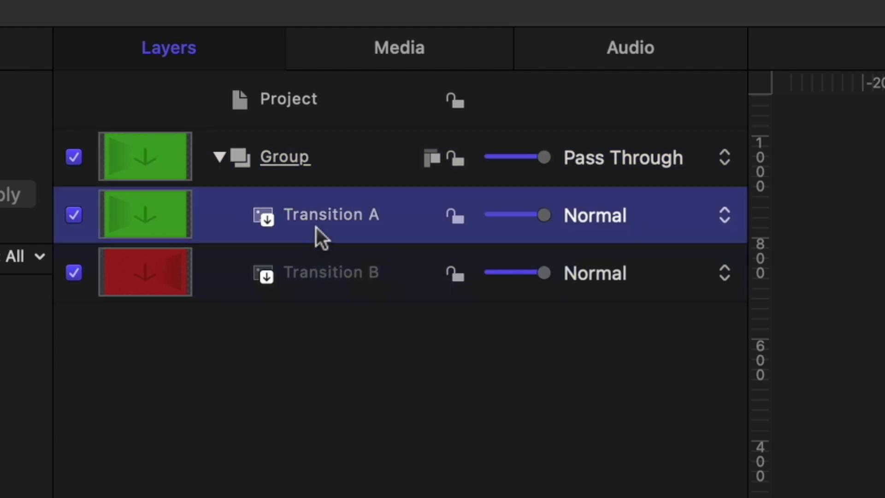
pyautogui.click(331, 275)
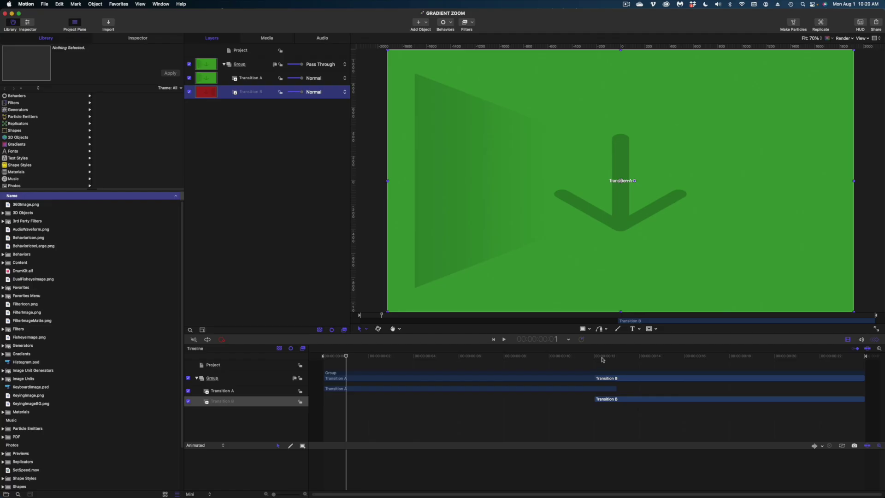
# Scrub through the timeline to examine where Transition A ends, Transition B starts and the two clips overlap
pyautogui.press('Right')
pyautogui.press('Right')
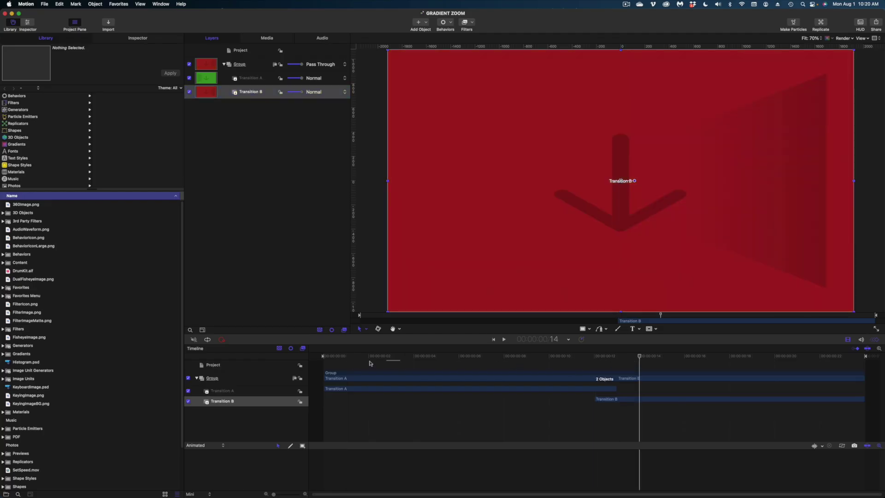
pyautogui.moveTo(355, 363); pyautogui.dragTo(503, 363)
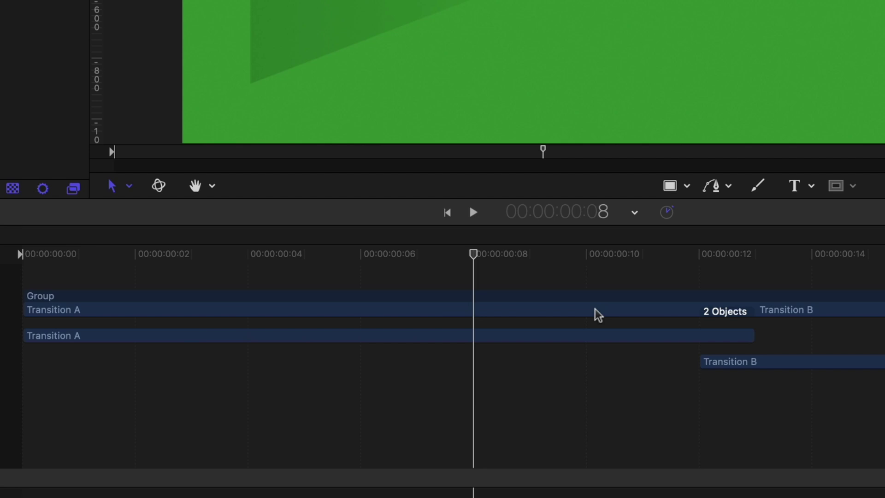
pyautogui.press('Right')
pyautogui.press('Right')
pyautogui.press('Right')
pyautogui.press('Right')
pyautogui.press('Right')
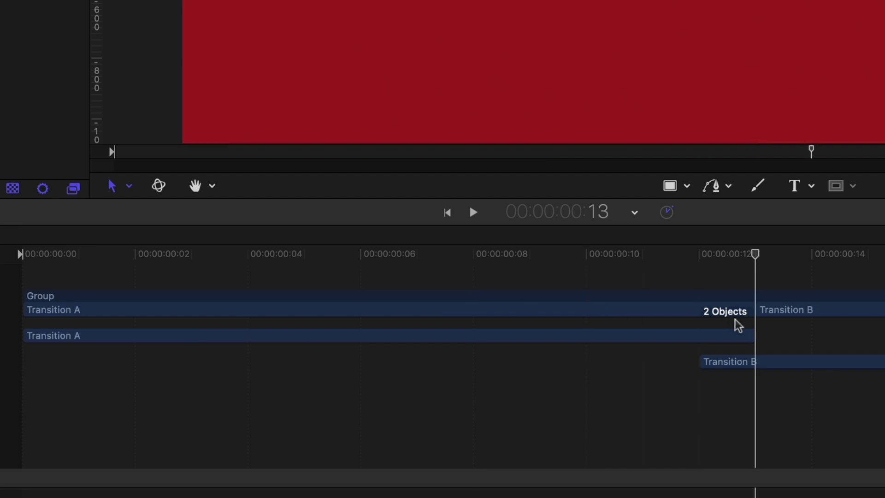
pyautogui.click(741, 337)
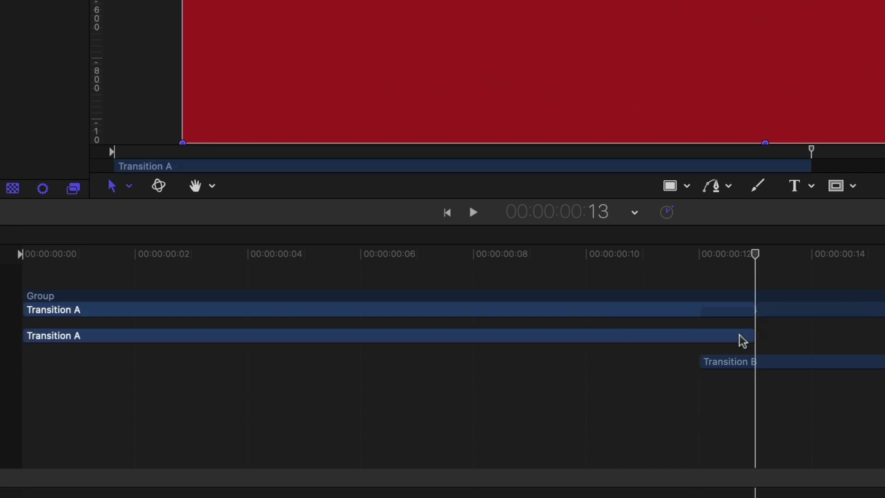
pyautogui.click(713, 254)
pyautogui.click(722, 367)
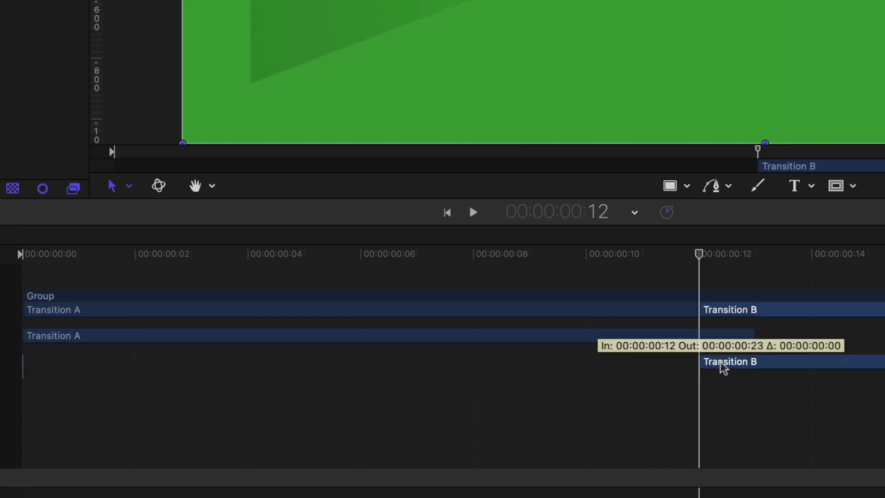
pyautogui.moveTo(757, 251); pyautogui.dragTo(884, 242)
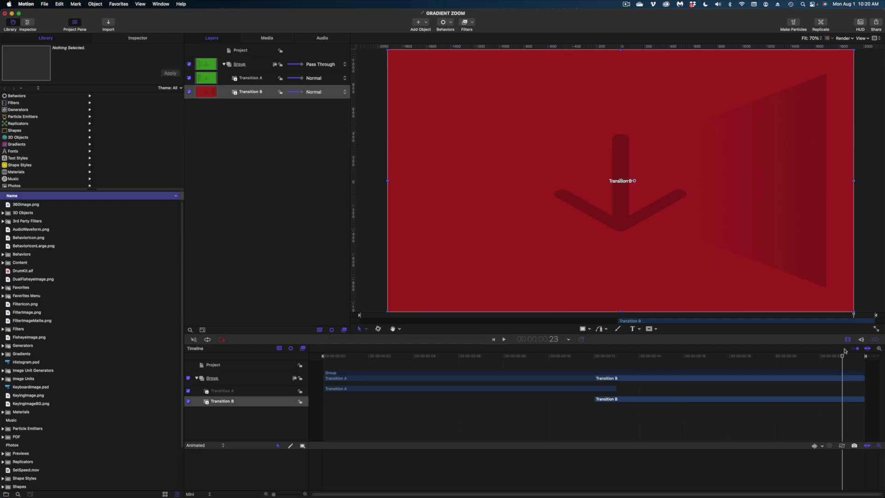
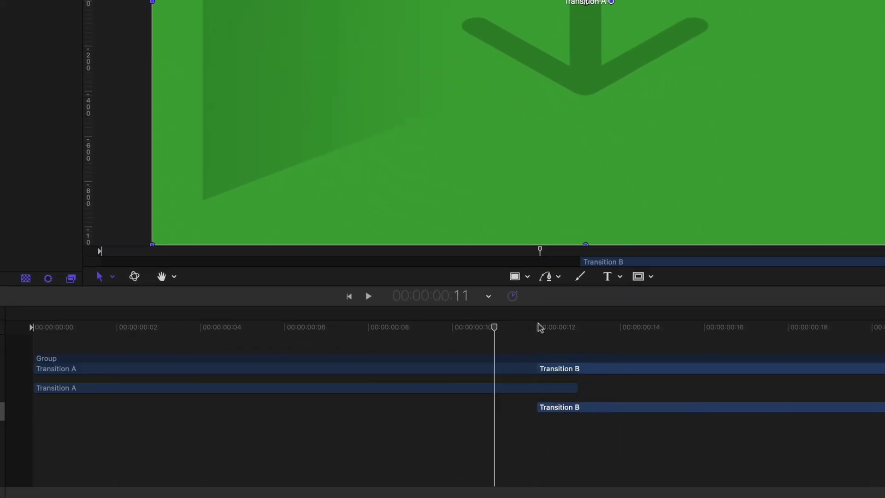
pyautogui.click(612, 318)
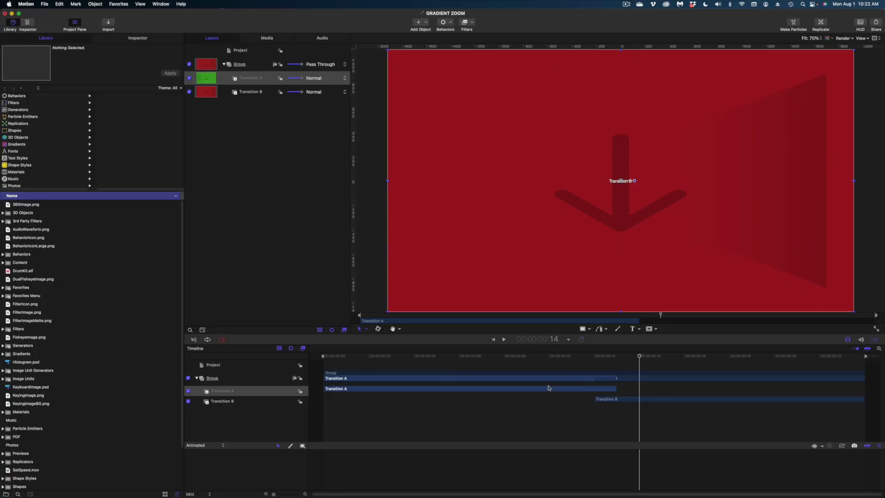
# From the Downloads folder in Finder, place the 4K aerial drone clip in Transition A and the 4K aerial glacier clip in Transition B
pyautogui.moveTo(342, 486)
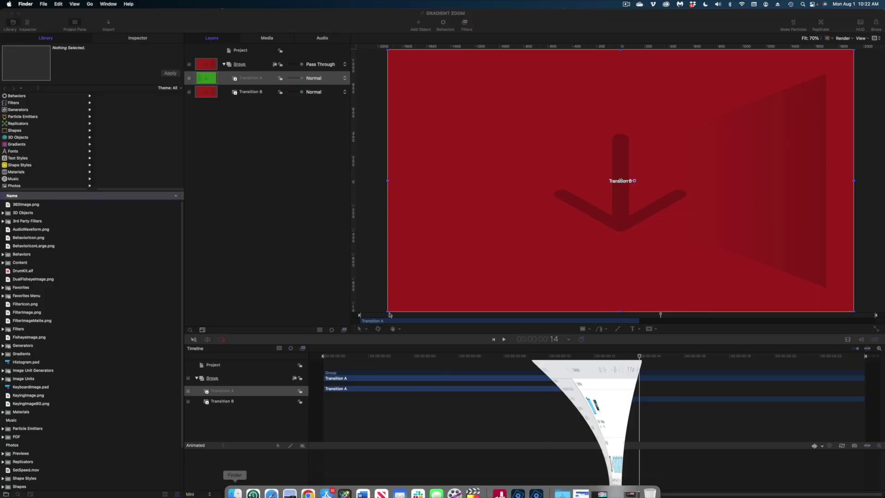
pyautogui.click(232, 484)
pyautogui.moveTo(643, 257); pyautogui.dragTo(223, 82)
pyautogui.moveTo(682, 256); pyautogui.dragTo(203, 93)
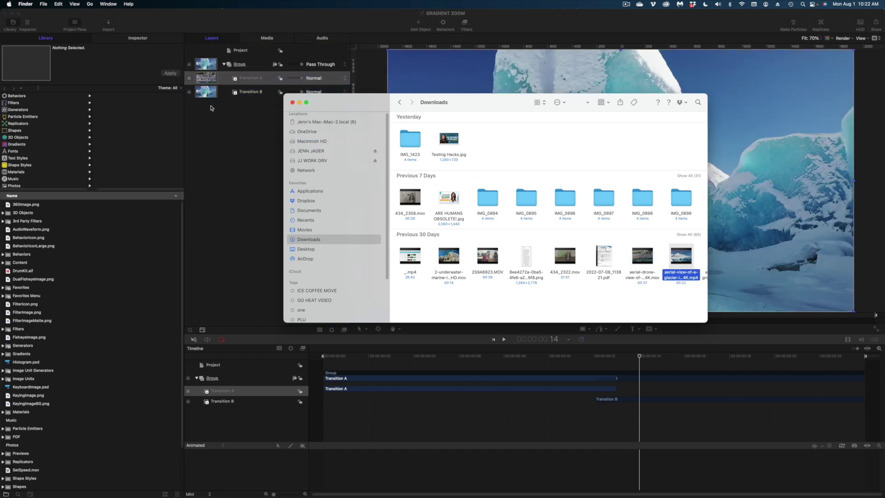
pyautogui.click(413, 226)
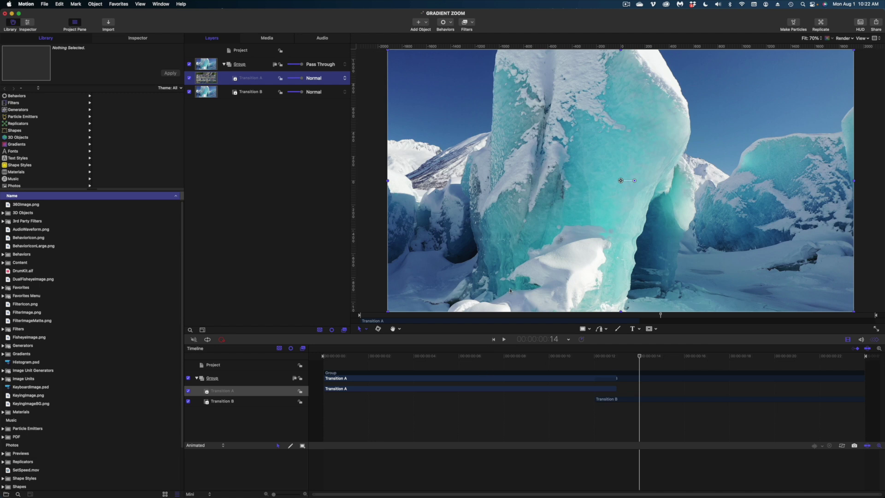
# Preview the transition between the highway and glacier footage, checking the Transition A and Transition B clips on the timeline
pyautogui.moveTo(460, 356); pyautogui.dragTo(527, 356)
pyautogui.moveTo(557, 381)
pyautogui.mouseDown()
pyautogui.moveTo(620, 386)
pyautogui.moveTo(527, 382)
pyautogui.moveTo(550, 381)
pyautogui.mouseUp()
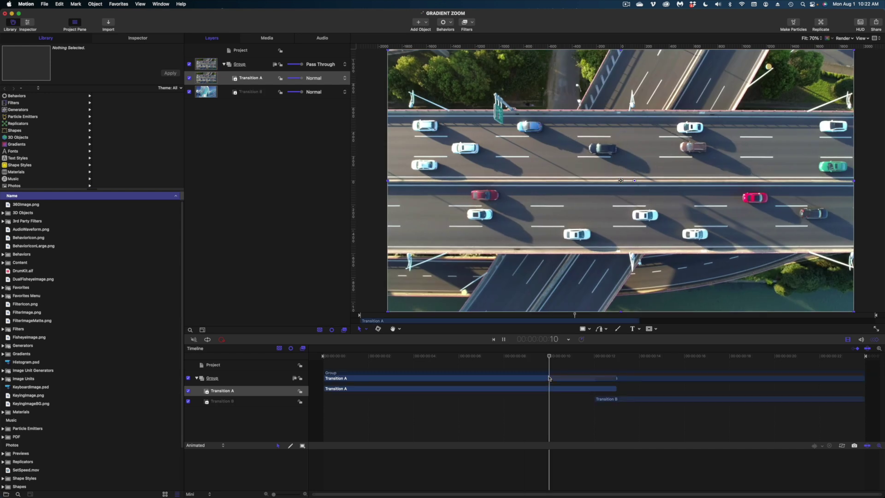
pyautogui.press('space')
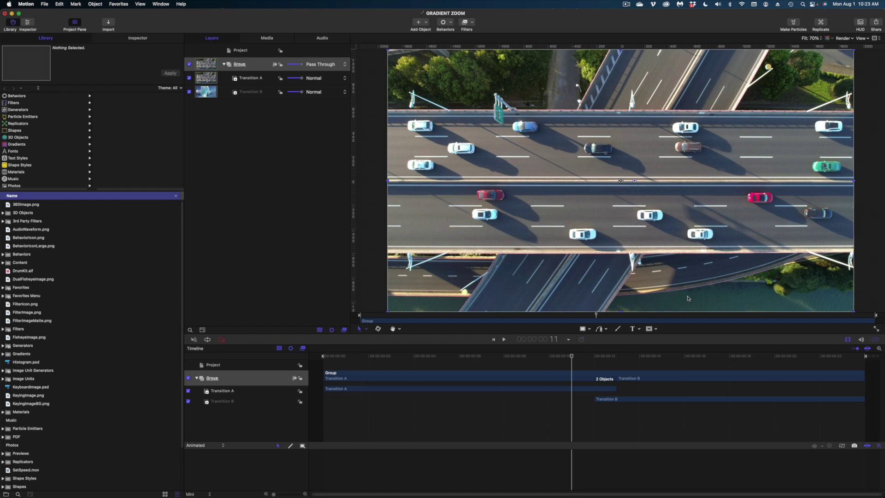
pyautogui.click(575, 392)
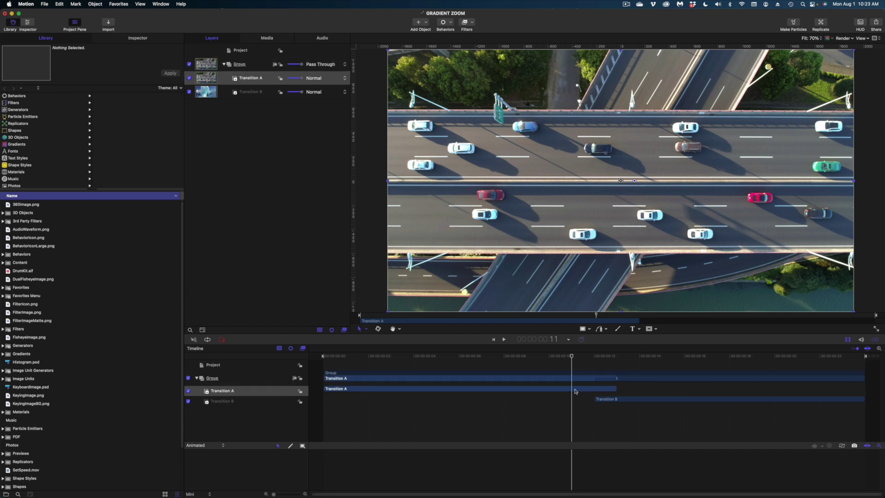
pyautogui.click(621, 400)
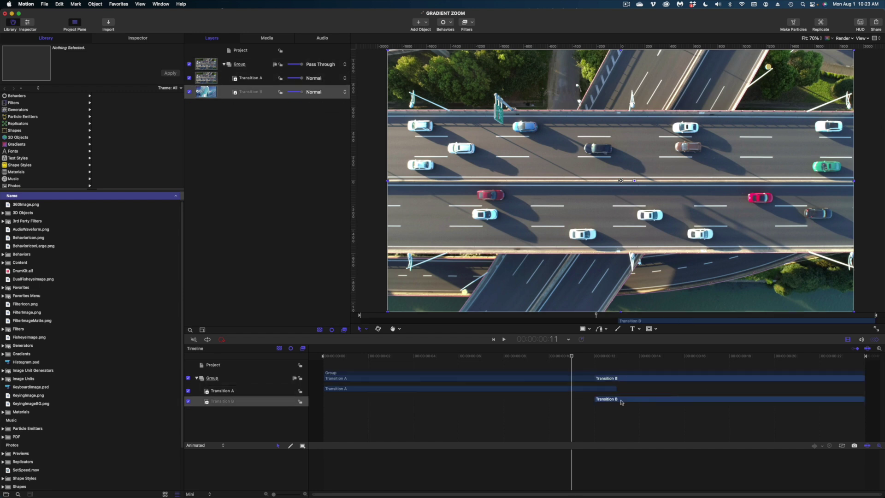
# Add a Scale keyframe of 100% to the Group holding both transition layers at frame 4
pyautogui.click(246, 81)
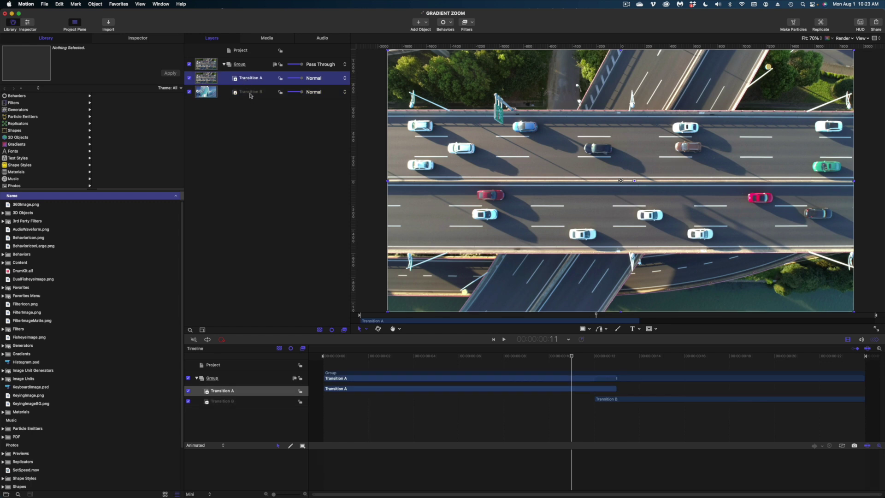
pyautogui.click(250, 93)
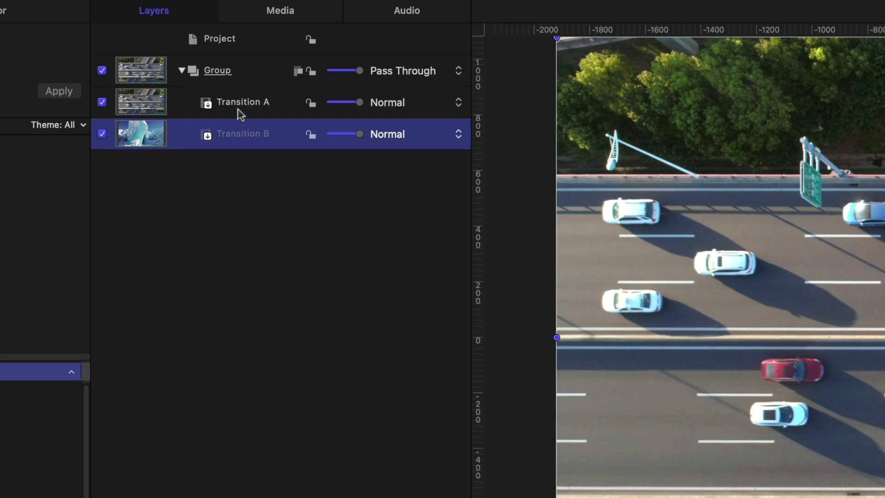
pyautogui.click(239, 111)
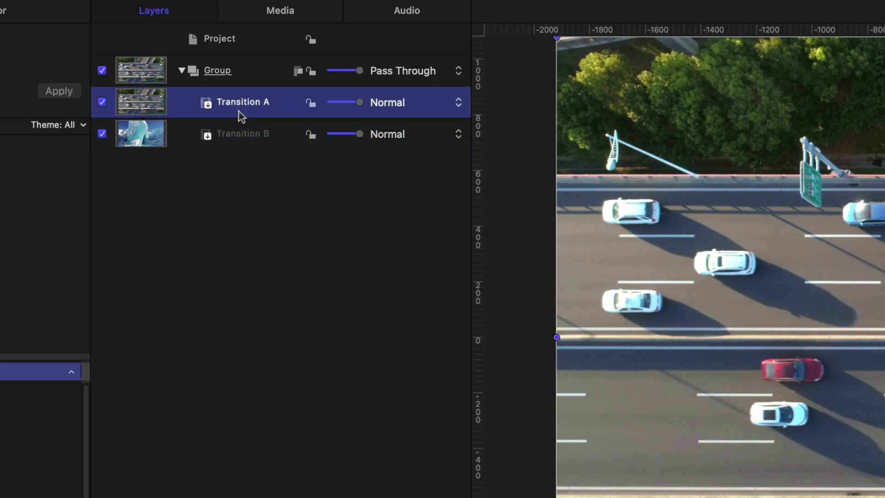
pyautogui.click(223, 74)
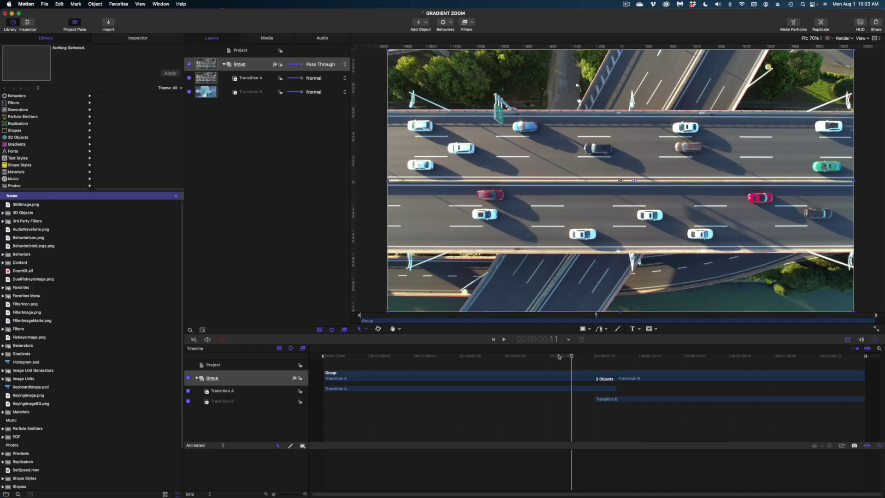
pyautogui.moveTo(559, 357); pyautogui.dragTo(550, 357)
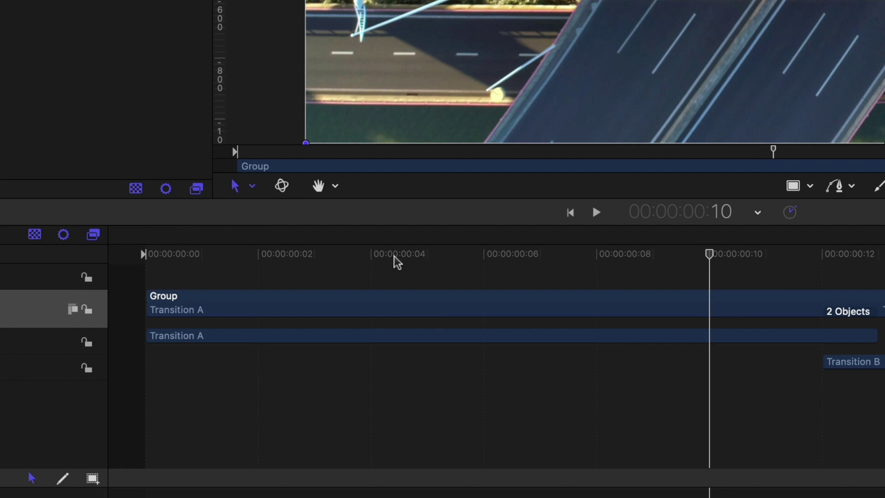
pyautogui.click(422, 356)
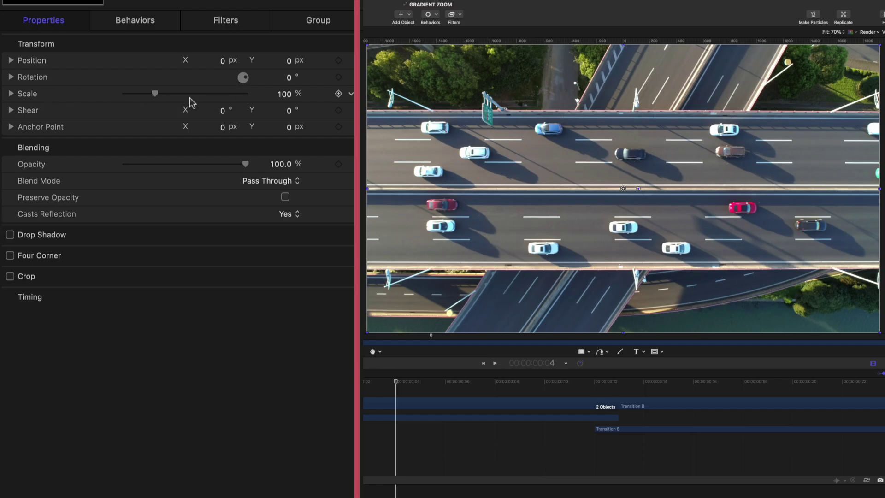
pyautogui.click(338, 93)
# Keyframe the Group's Scale at 267% at frame 9
pyautogui.moveTo(506, 381); pyautogui.dragTo(519, 384)
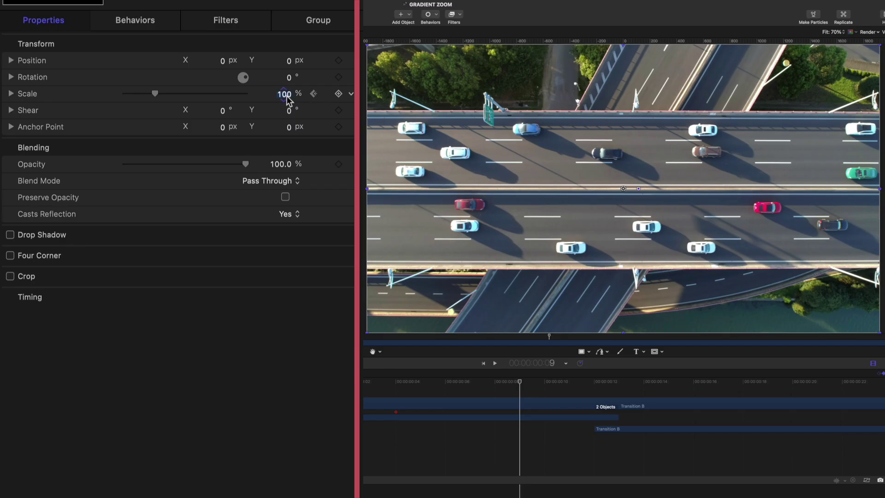
pyautogui.click(286, 95)
pyautogui.write('267')
pyautogui.press('Return')
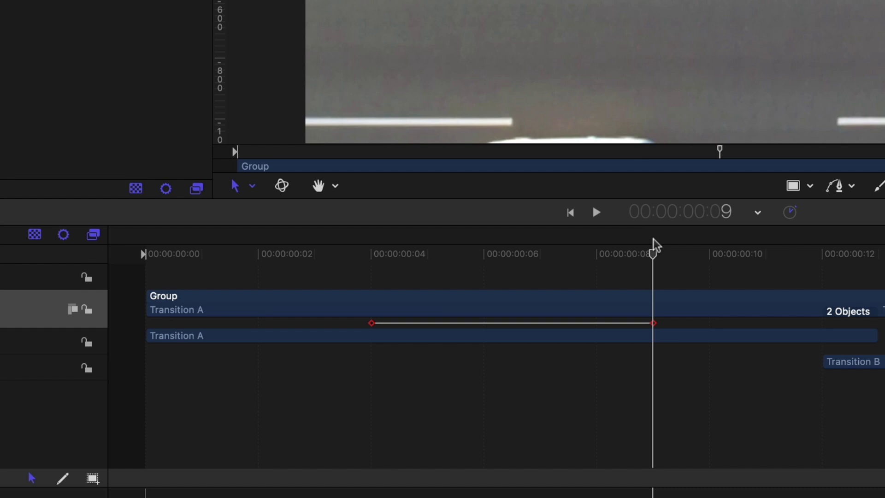
# Keyframe the Group's Scale at 100% at frame 13, where Transition A ends
pyautogui.click(750, 265)
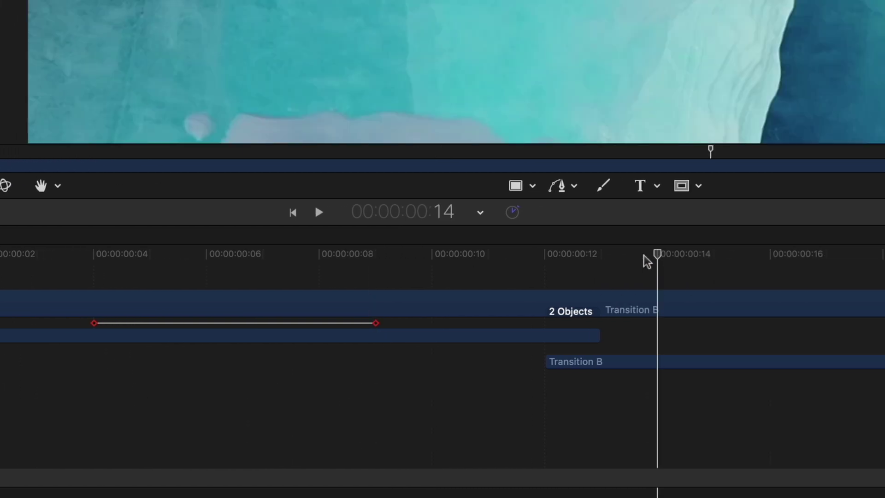
pyautogui.click(616, 263)
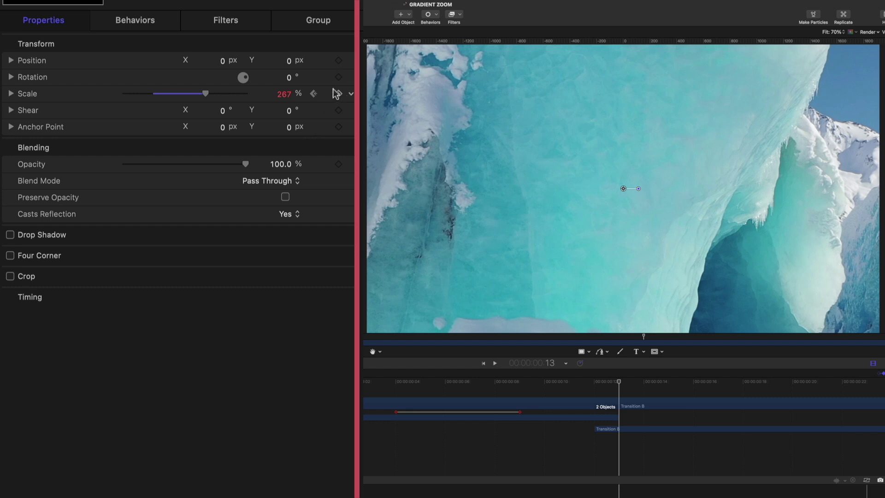
pyautogui.click(291, 93)
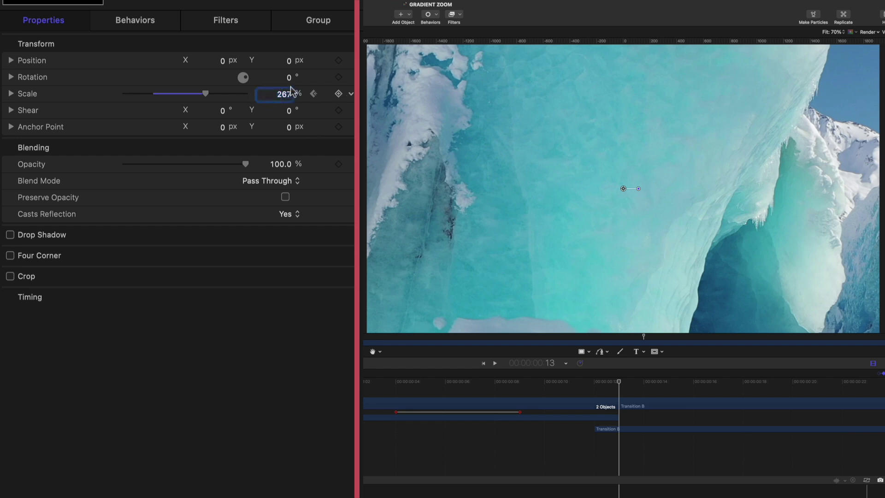
pyautogui.write('100')
pyautogui.press('Return')
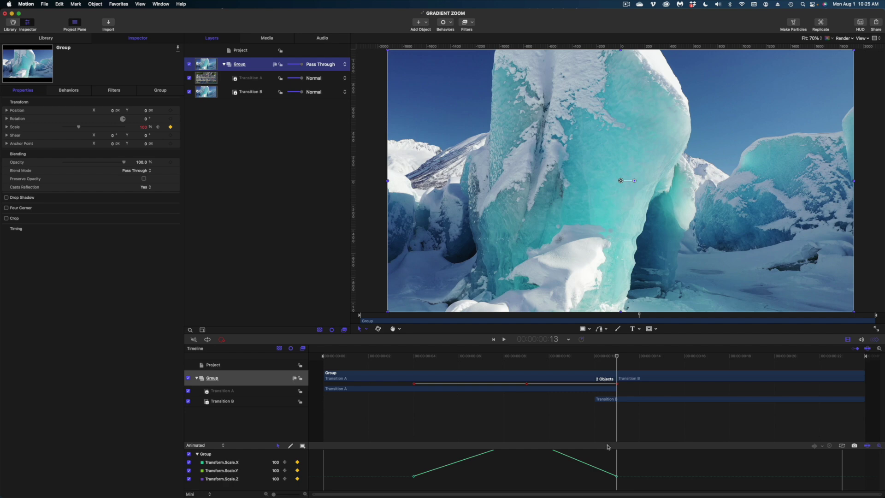
# Apply Ease Both to all of the Group's Scale keyframes in the Keyframe Editor and scrub through the zoom
pyautogui.moveTo(608, 443); pyautogui.dragTo(608, 418)
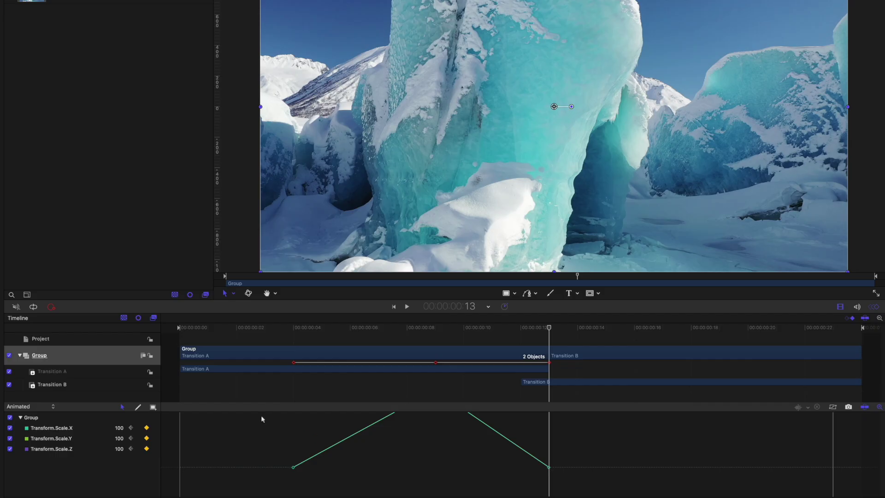
pyautogui.moveTo(263, 415); pyautogui.dragTo(291, 427)
pyautogui.moveTo(317, 333); pyautogui.dragTo(544, 350)
pyautogui.press('super+a')
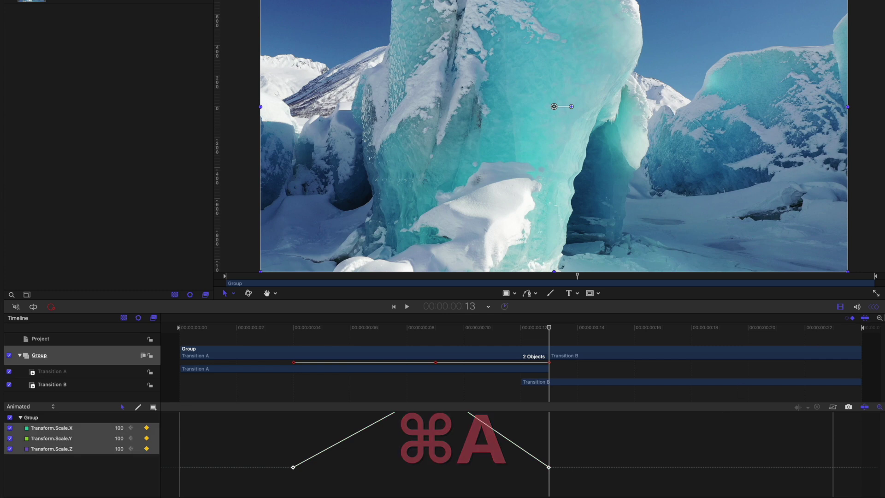
pyautogui.click(874, 308)
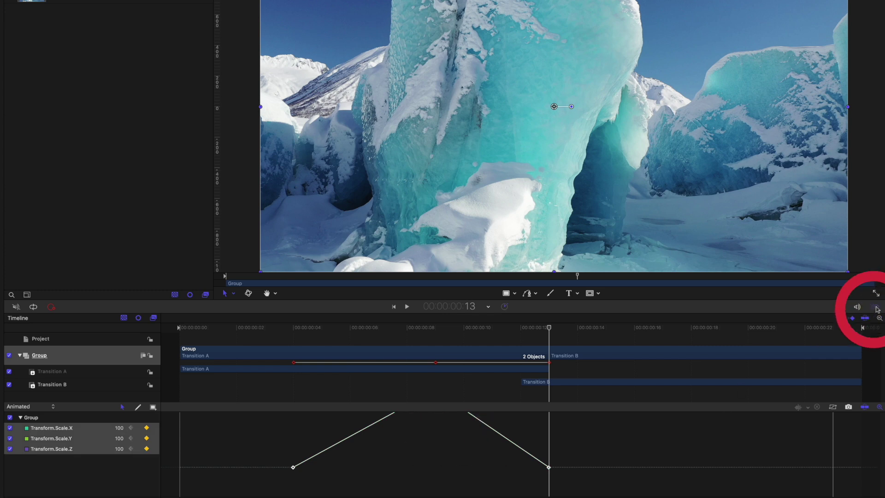
pyautogui.click(876, 308)
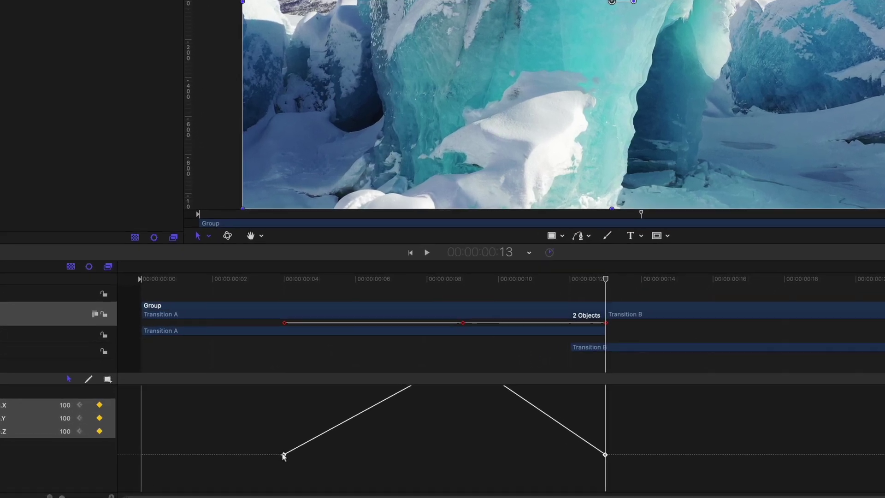
pyautogui.rightClick(294, 468)
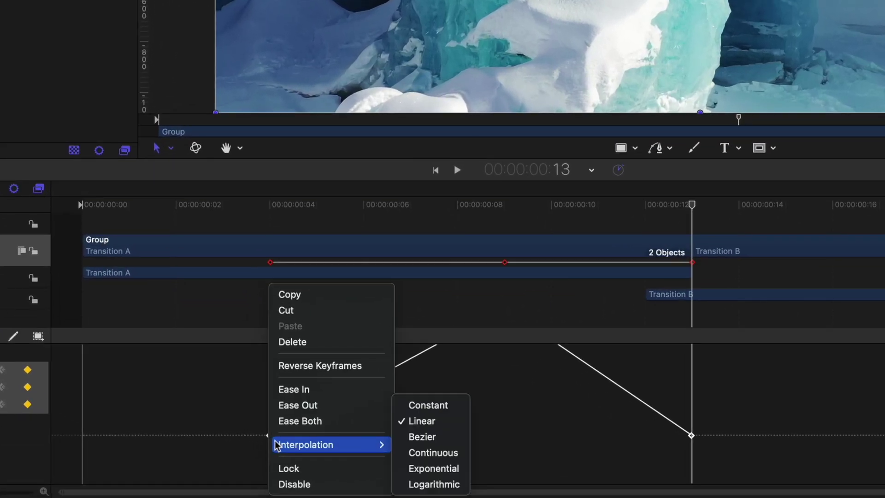
pyautogui.click(284, 421)
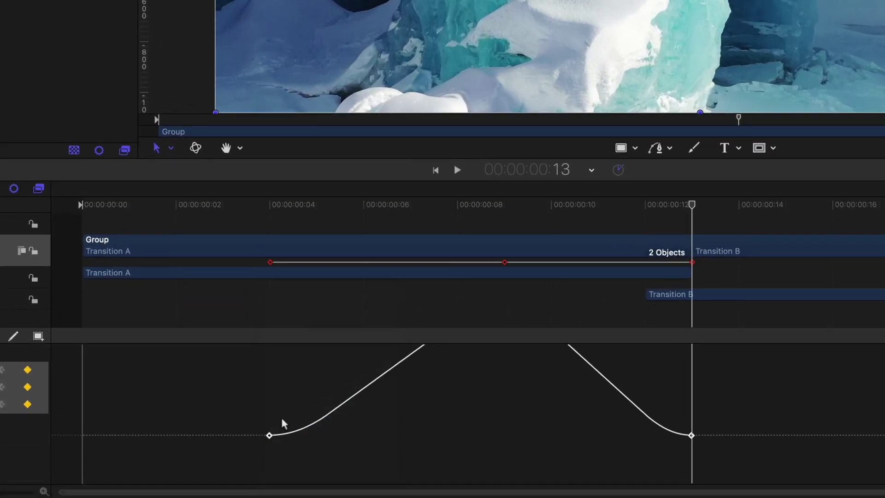
pyautogui.moveTo(302, 203); pyautogui.dragTo(552, 205)
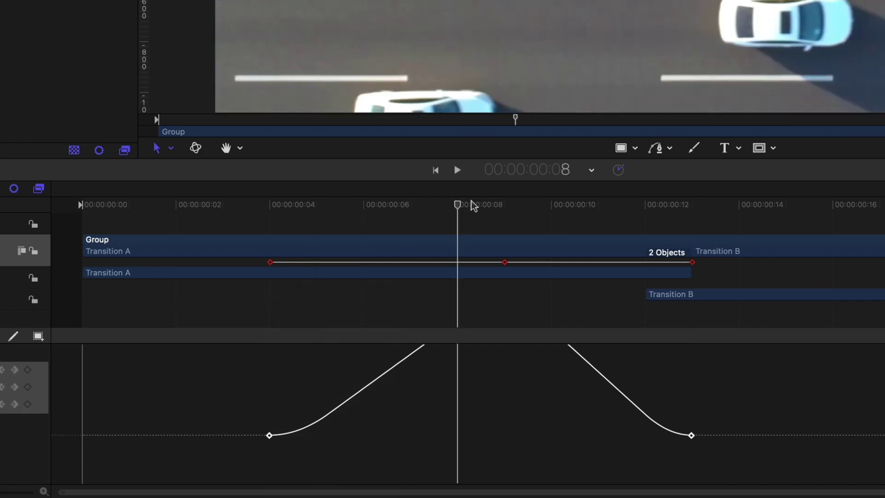
pyautogui.moveTo(549, 356); pyautogui.dragTo(459, 357)
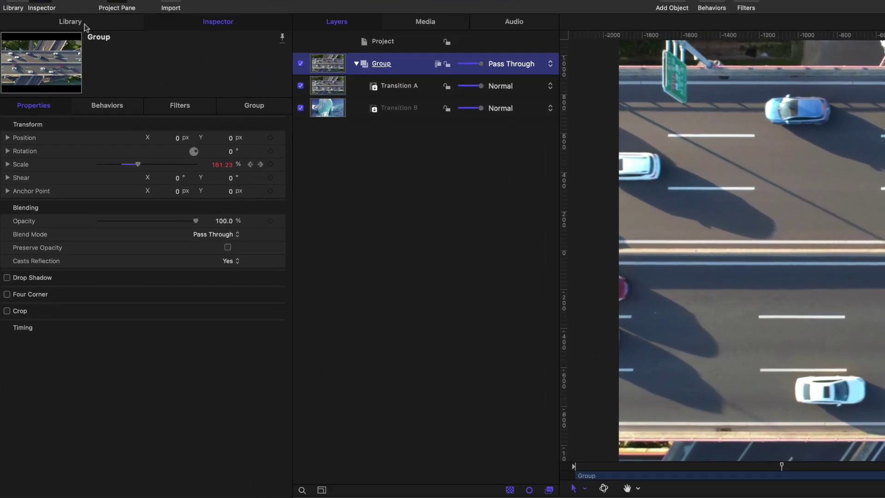
# Add the Gradient generator from the Library to the Group, above Transition A
pyautogui.click(55, 40)
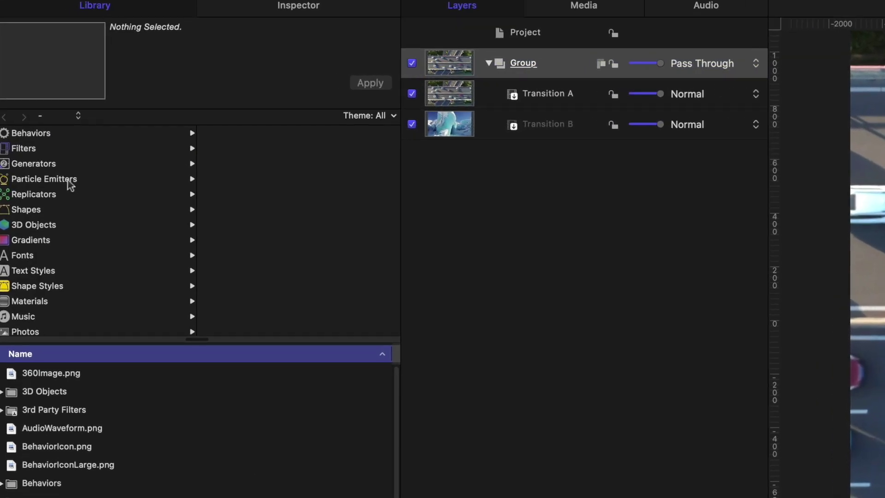
pyautogui.click(62, 165)
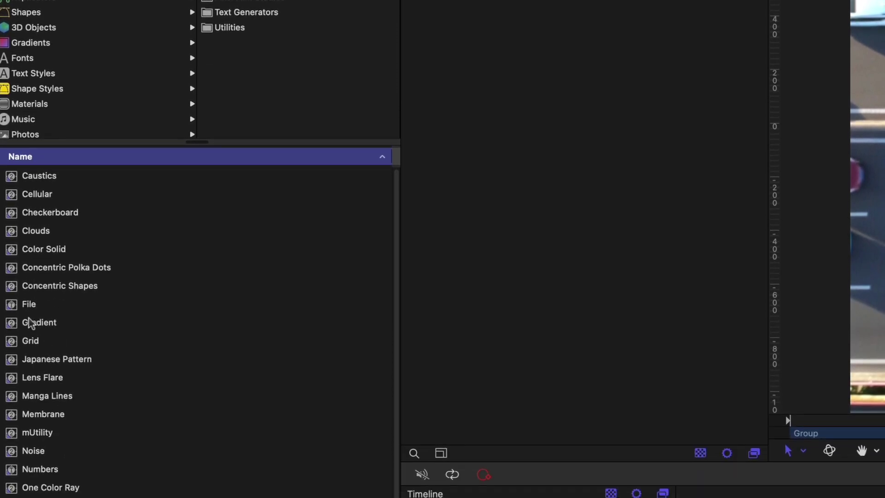
pyautogui.click(26, 338)
pyautogui.moveTo(11, 327); pyautogui.dragTo(570, 65)
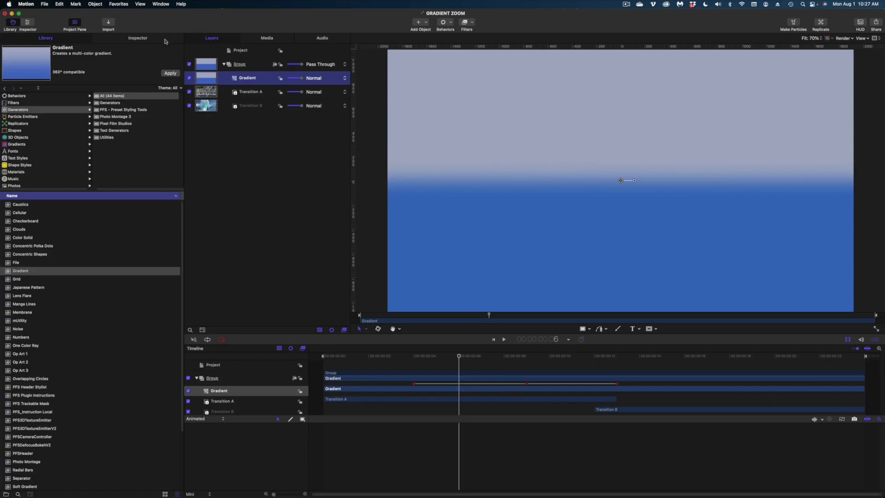
# Slant the gradient by setting its Start to X -94.0, Y 349.0 px and its End to X 135.9, Y -291.4 px
pyautogui.click(165, 38)
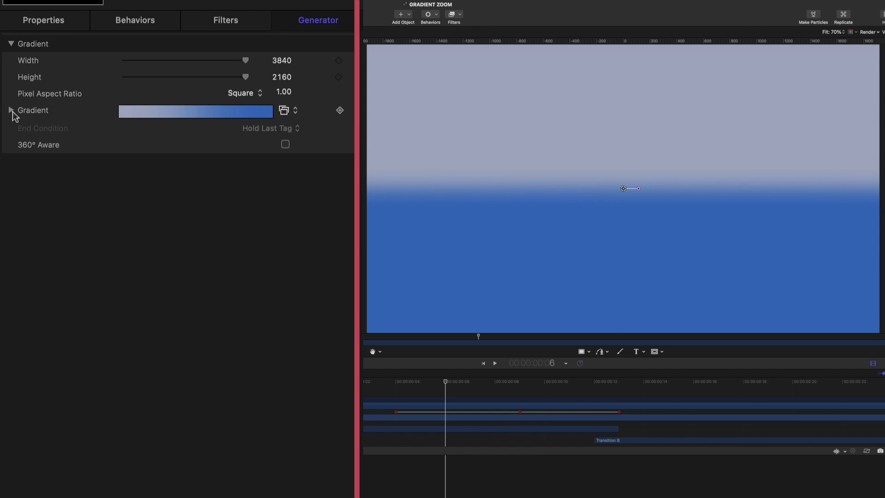
pyautogui.click(7, 135)
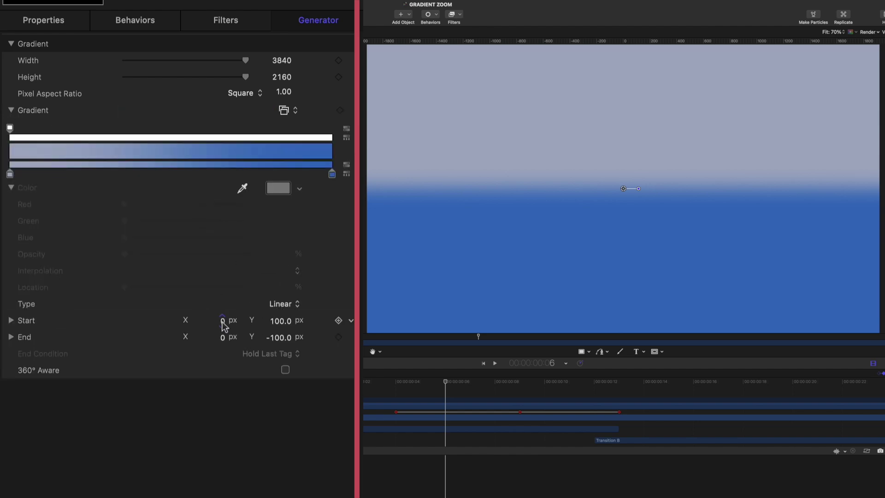
pyautogui.moveTo(225, 327)
pyautogui.mouseDown()
pyautogui.moveTo(235, 326)
pyautogui.moveTo(215, 326)
pyautogui.mouseUp()
pyautogui.moveTo(278, 323)
pyautogui.mouseDown()
pyautogui.moveTo(295, 321)
pyautogui.moveTo(273, 340)
pyautogui.moveTo(221, 338)
pyautogui.moveTo(273, 340)
pyautogui.moveTo(291, 321)
pyautogui.mouseUp()
pyautogui.moveTo(213, 338); pyautogui.dragTo(230, 337)
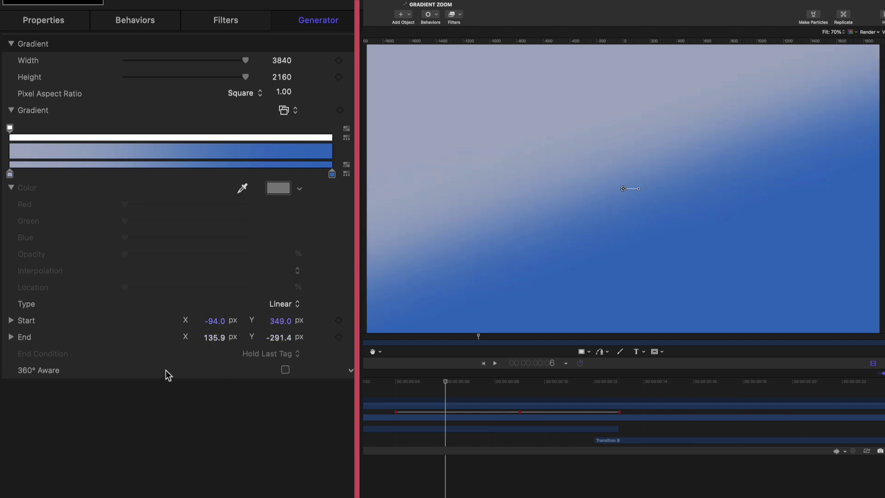
# Recolour the gradient's start tag red (0.77, 0.36, 0.29) and its end tag teal (0.31, 0.74, 0.75)
pyautogui.click(10, 174)
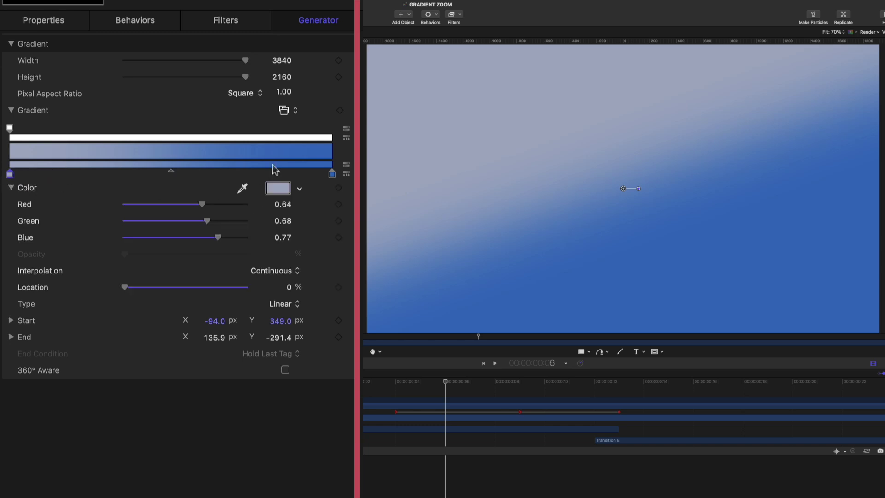
pyautogui.click(277, 188)
pyautogui.moveTo(342, 135); pyautogui.dragTo(363, 136)
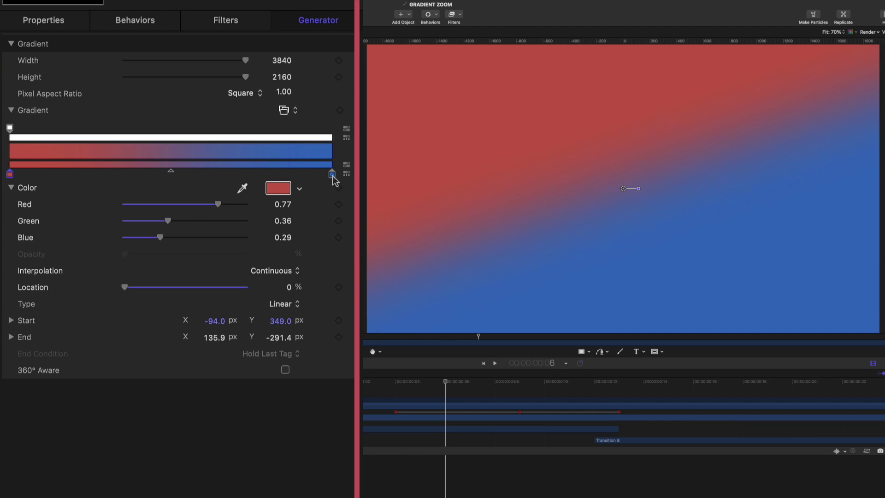
pyautogui.click(332, 174)
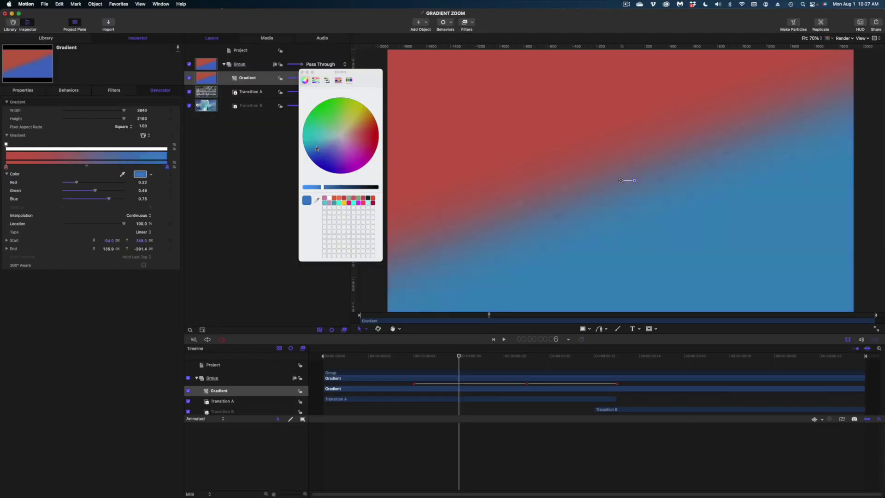
pyautogui.moveTo(316, 149); pyautogui.dragTo(318, 139)
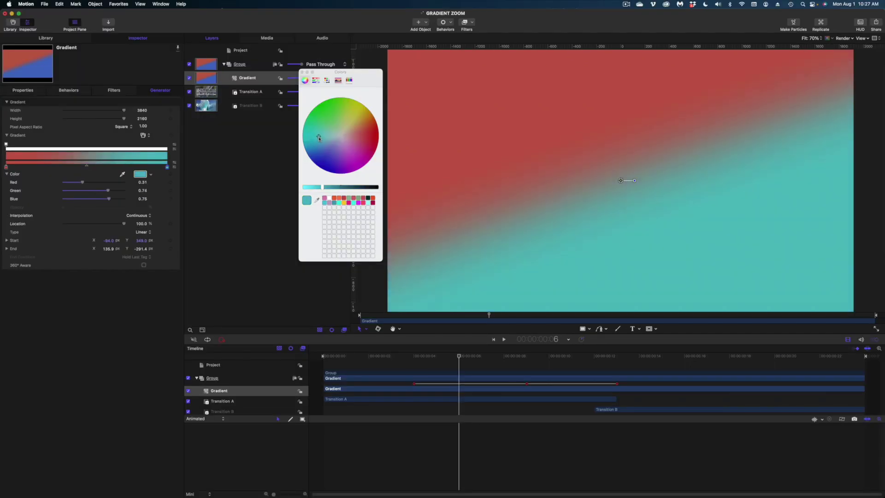
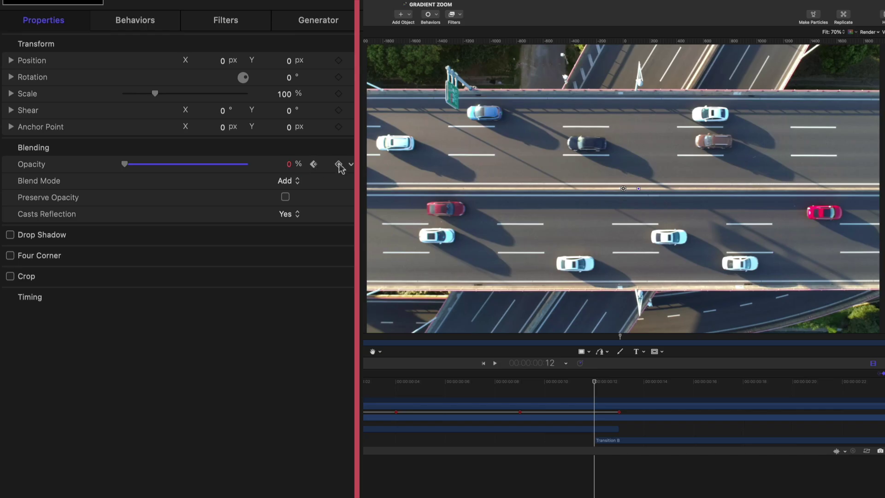
# Keyframe the Gradient layer's Opacity at 100% at frame 12, where Transition B begins
pyautogui.click(339, 164)
pyautogui.click(289, 164)
pyautogui.write('100')
pyautogui.press('Return')
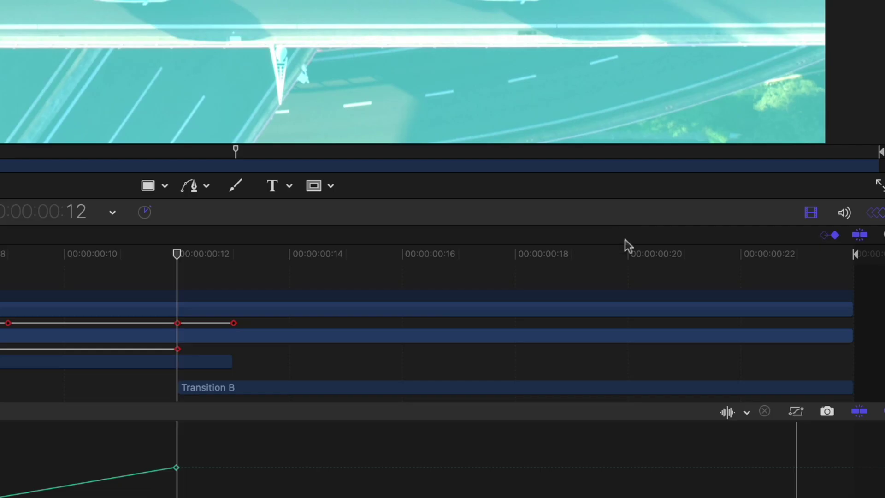
# Keyframe the Gradient layer's Opacity at 0% at frame 23 and play back the fade
pyautogui.press('space')
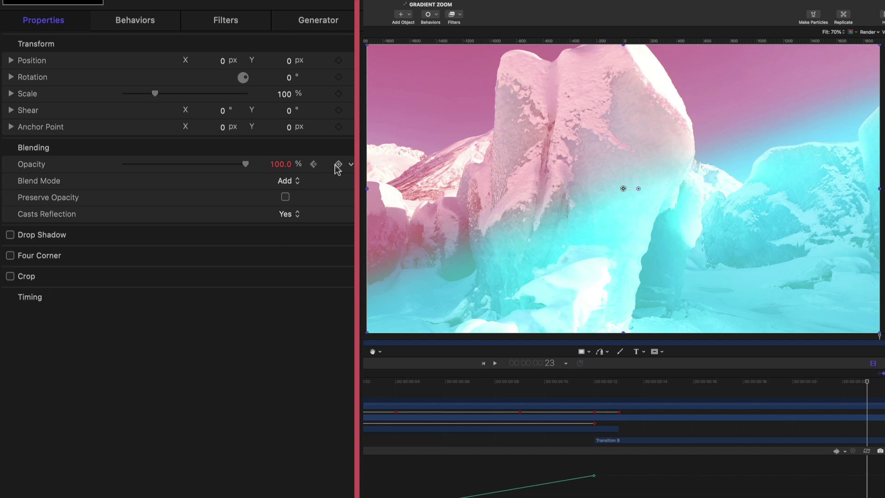
pyautogui.click(277, 165)
pyautogui.write('0')
pyautogui.press('Return')
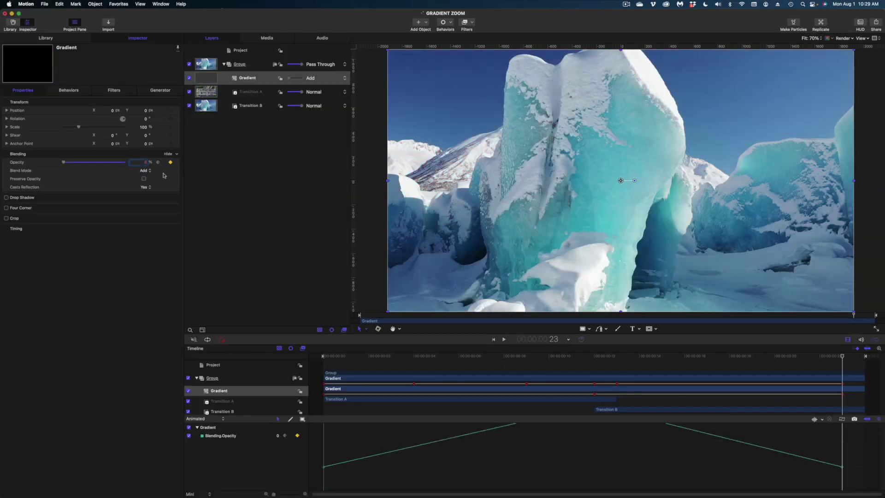
pyautogui.press('space')
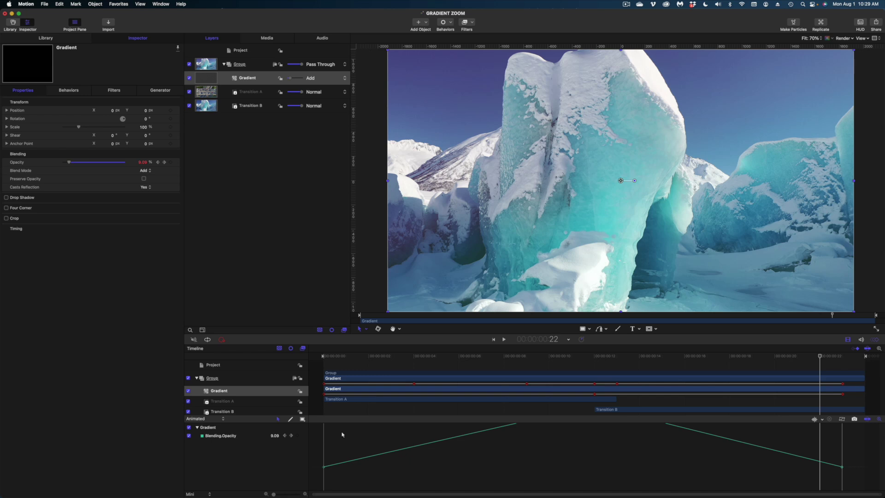
# Apply Ease Both interpolation to the Gradient layer's Opacity keyframes
pyautogui.click(342, 435)
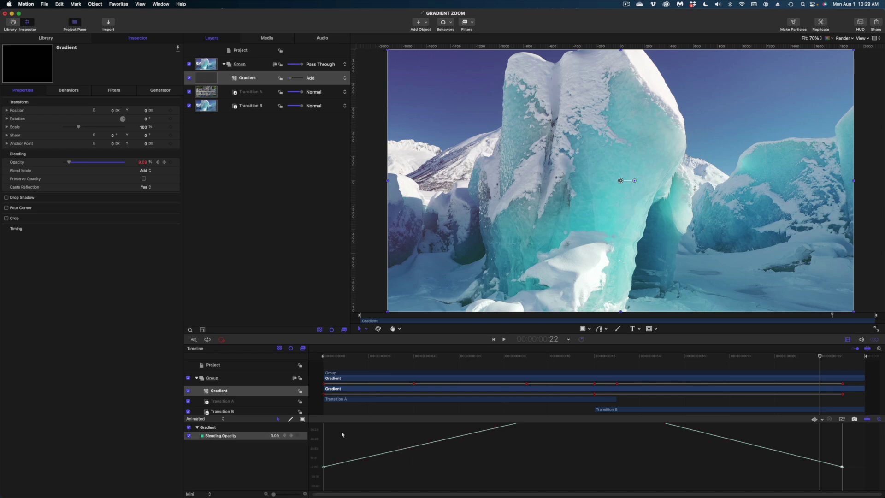
pyautogui.rightClick(324, 468)
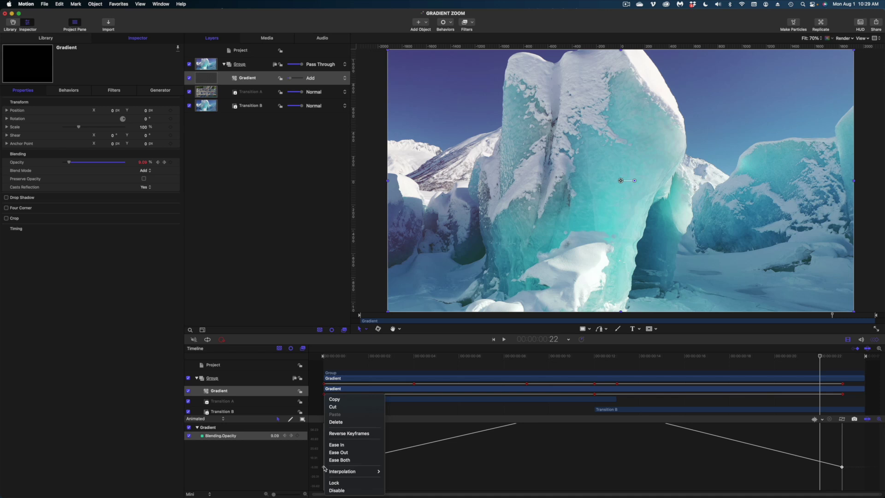
pyautogui.click(352, 460)
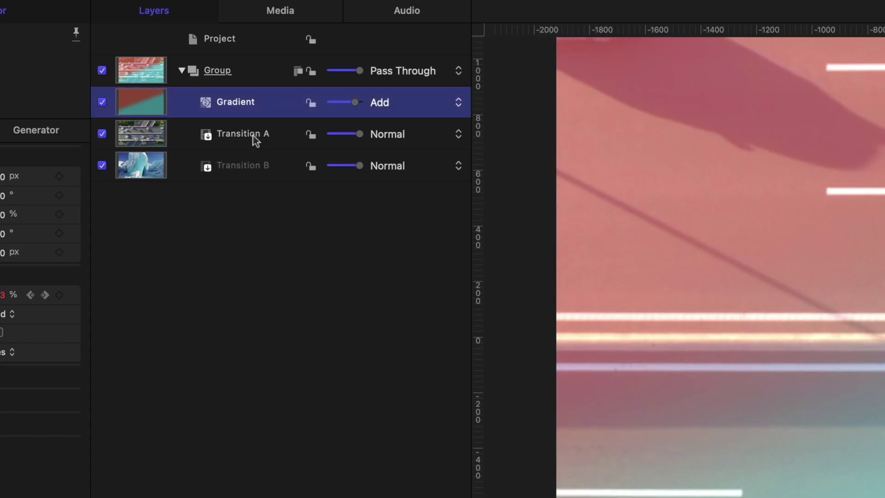
# Add a Gaussian Blur filter to the Transition A layer
pyautogui.click(256, 94)
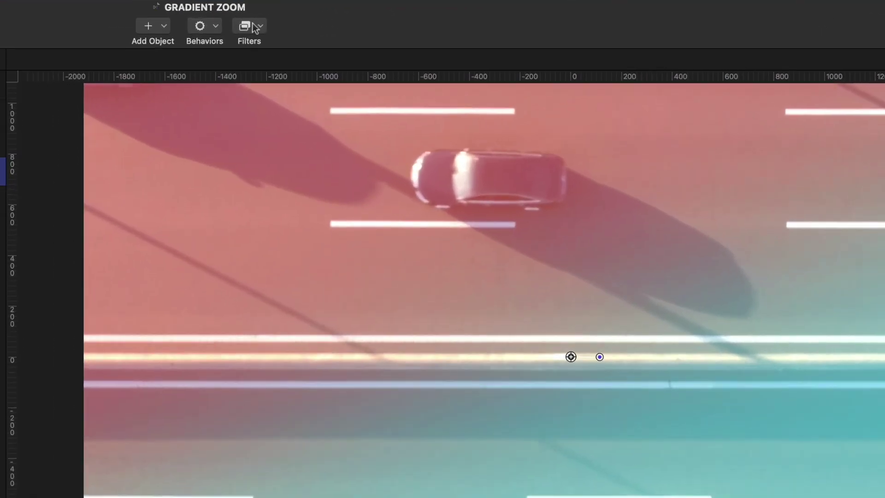
pyautogui.click(471, 22)
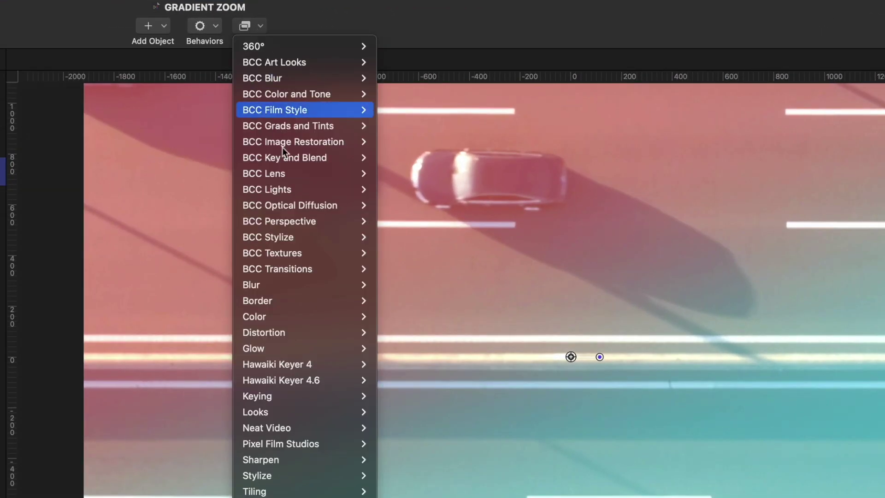
pyautogui.moveTo(277, 284)
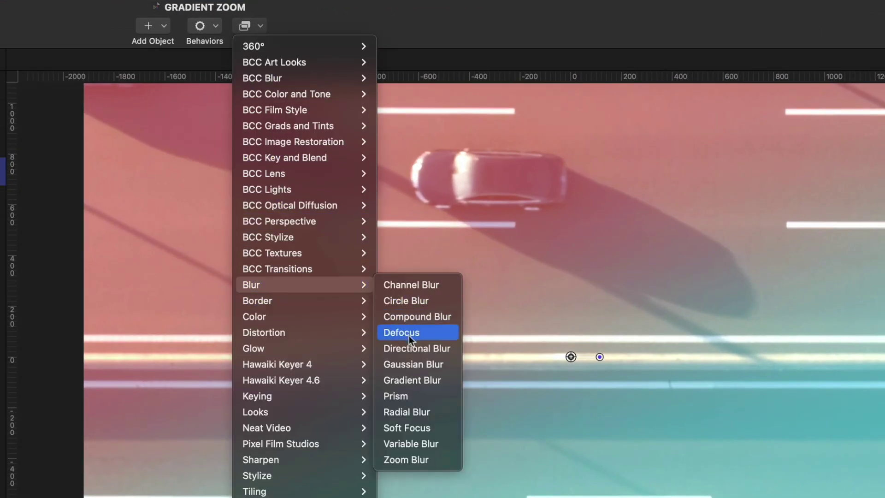
pyautogui.press('Escape')
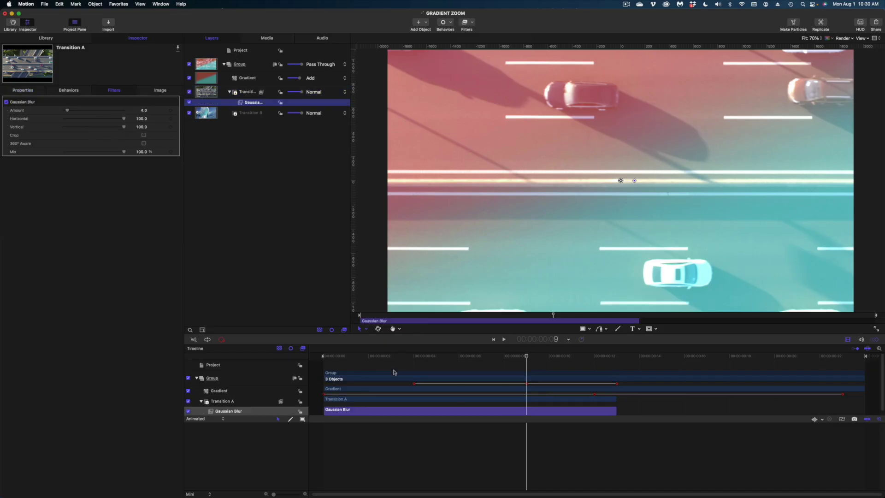
# Keyframe the Gaussian Blur Amount at 0 at frame 5
pyautogui.click(317, 356)
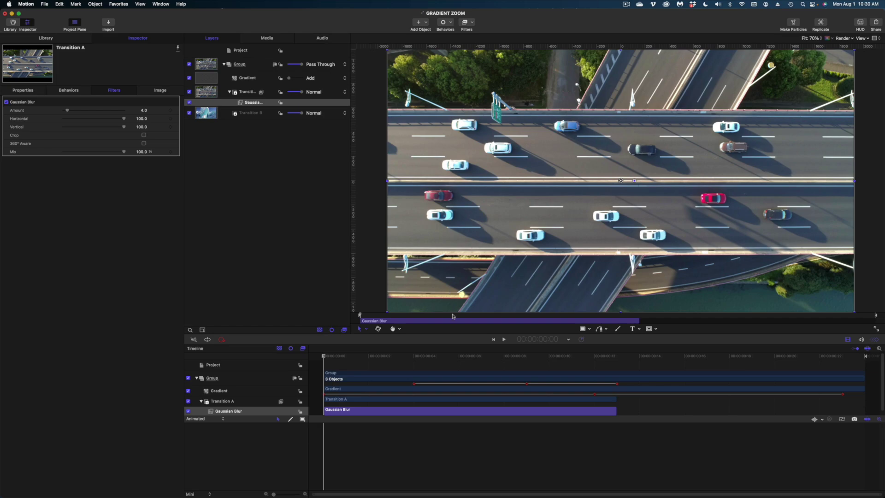
pyautogui.moveTo(414, 357); pyautogui.dragTo(433, 359)
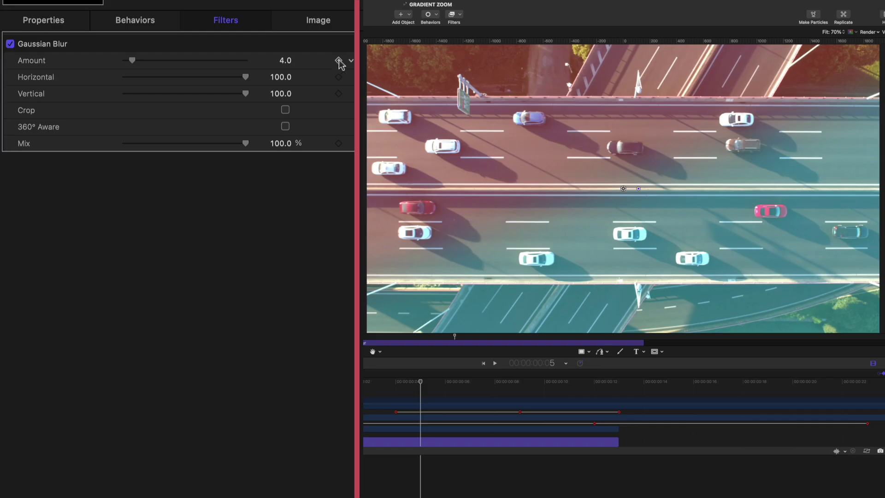
pyautogui.click(338, 60)
pyautogui.doubleClick(282, 62)
pyautogui.write('0')
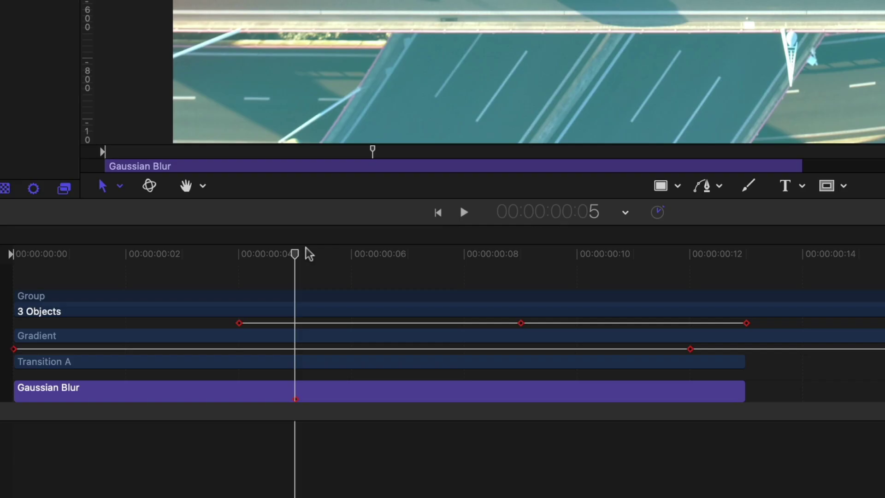
# Keyframe the Gaussian Blur Amount at a high value at frame 13, where Transition A ends, and preview the blur
pyautogui.moveTo(340, 259); pyautogui.dragTo(727, 269)
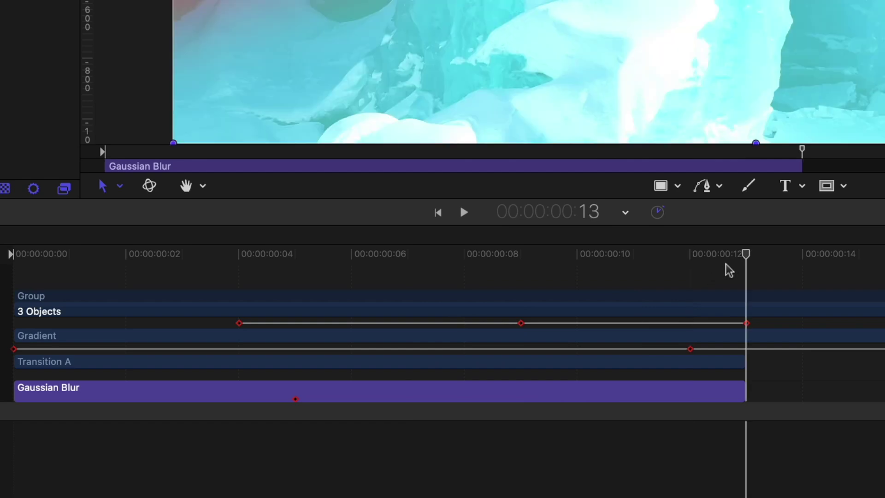
pyautogui.click(735, 361)
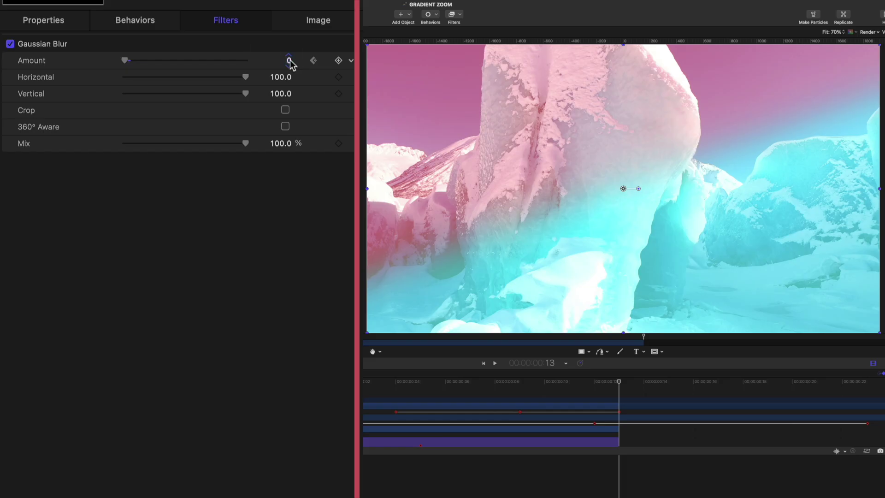
pyautogui.click(290, 61)
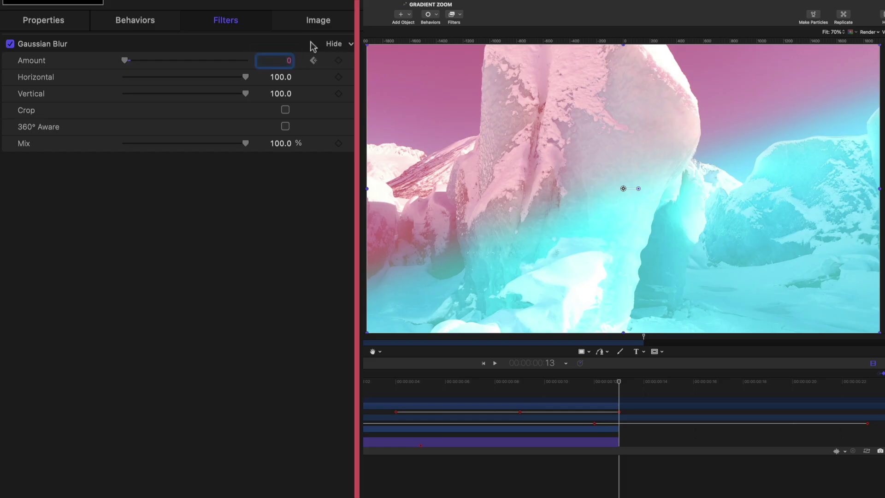
pyautogui.press('Return')
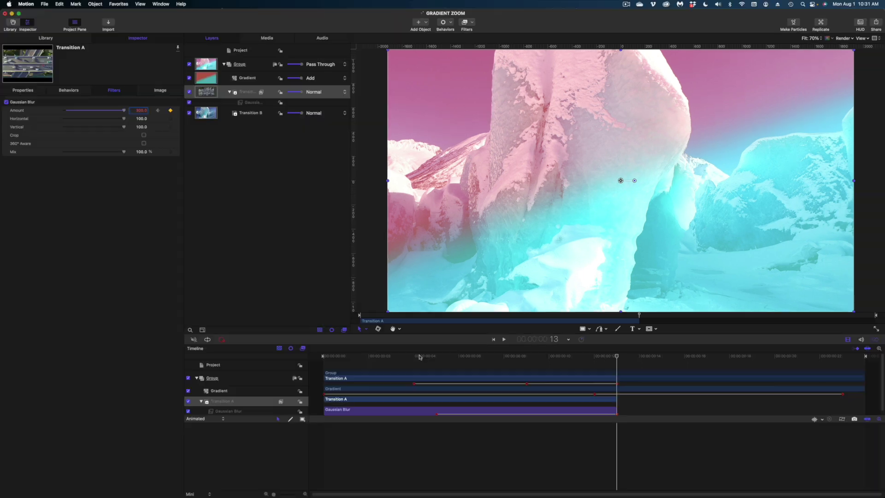
pyautogui.moveTo(419, 387); pyautogui.dragTo(441, 389)
pyautogui.moveTo(463, 361); pyautogui.dragTo(613, 349)
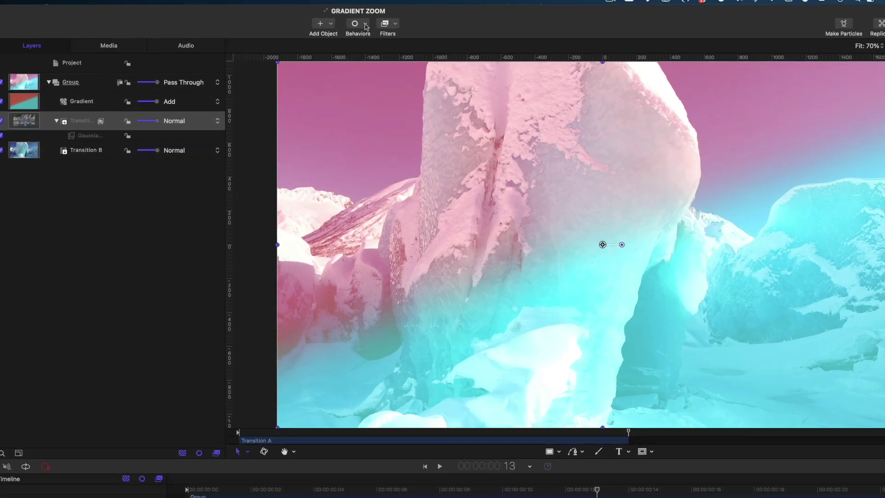
# Add a Fade In/Fade Out behavior to the Transition A layer
pyautogui.click(439, 22)
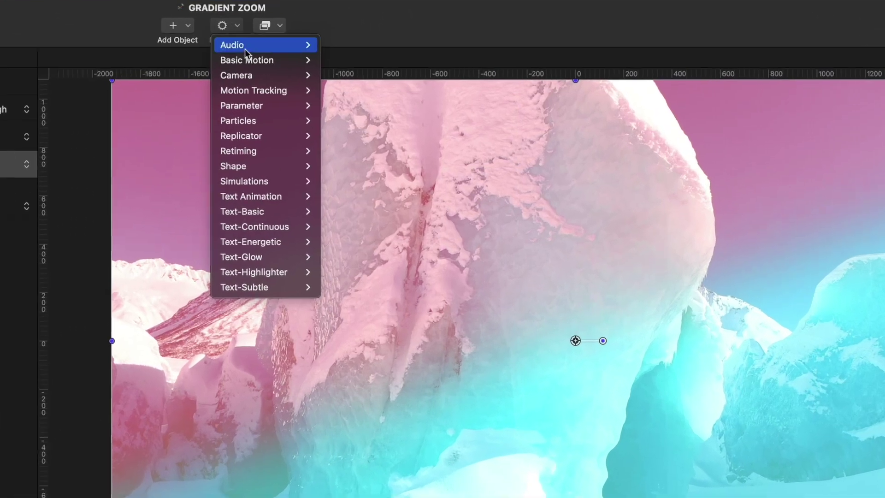
pyautogui.moveTo(458, 39)
pyautogui.click(344, 74)
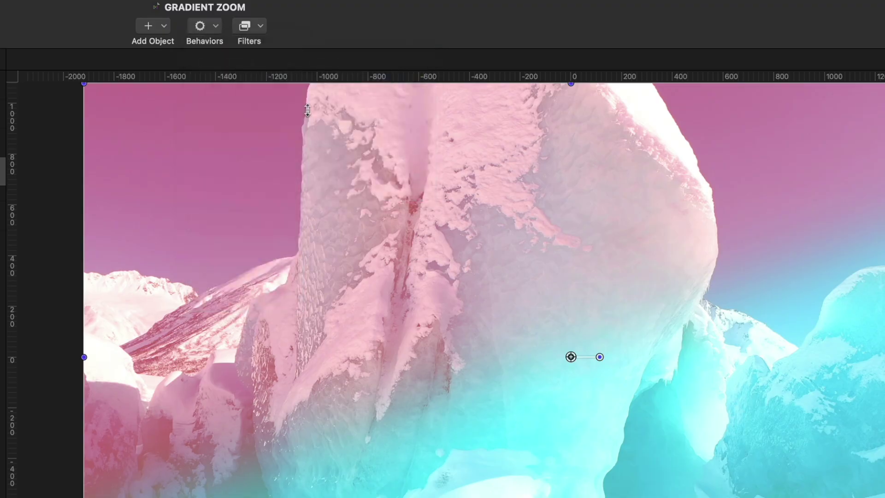
pyautogui.click(325, 357)
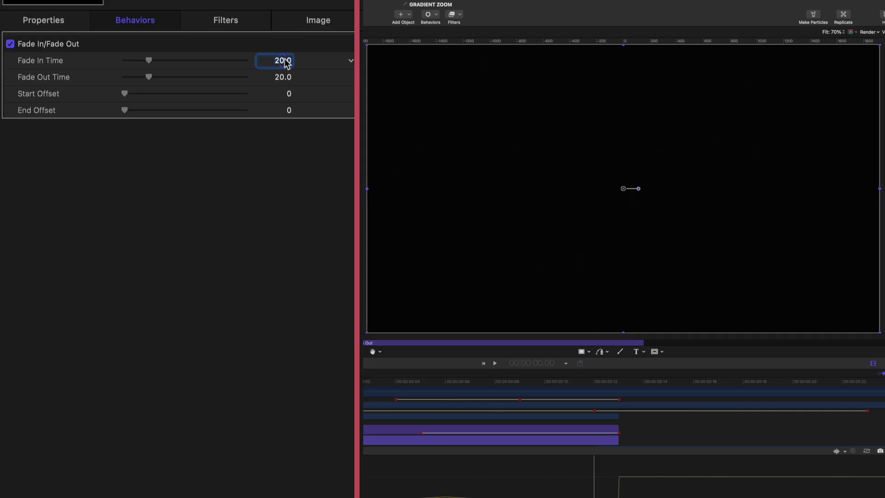
# Set the behavior's Fade In Time to 0 and its Fade Out Time to 3 frames
pyautogui.write('0')
pyautogui.press('Return')
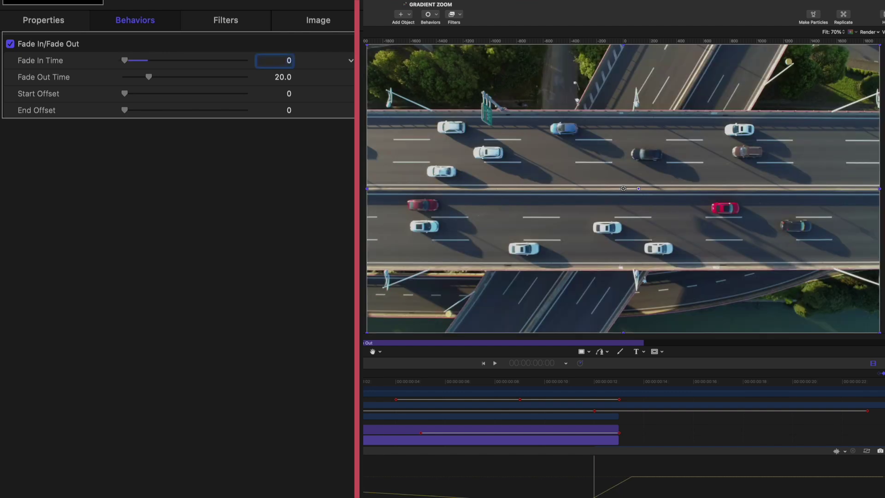
pyautogui.click(282, 78)
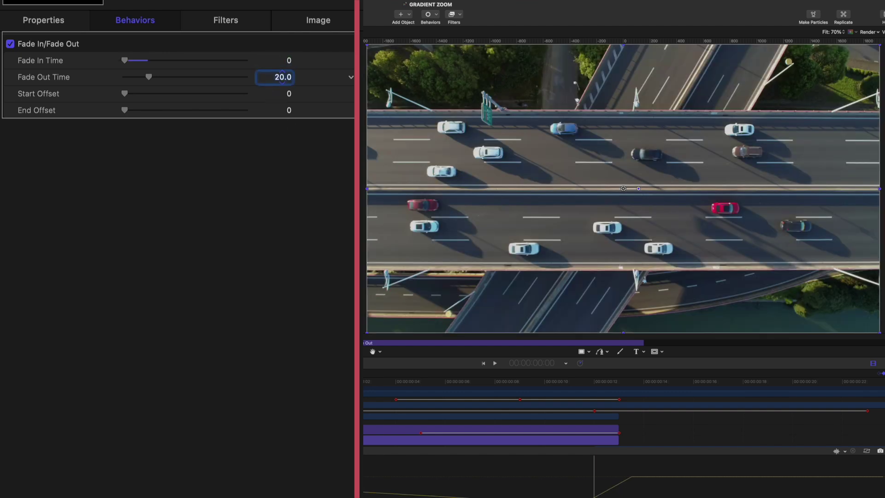
pyautogui.write('3')
pyautogui.press('Return')
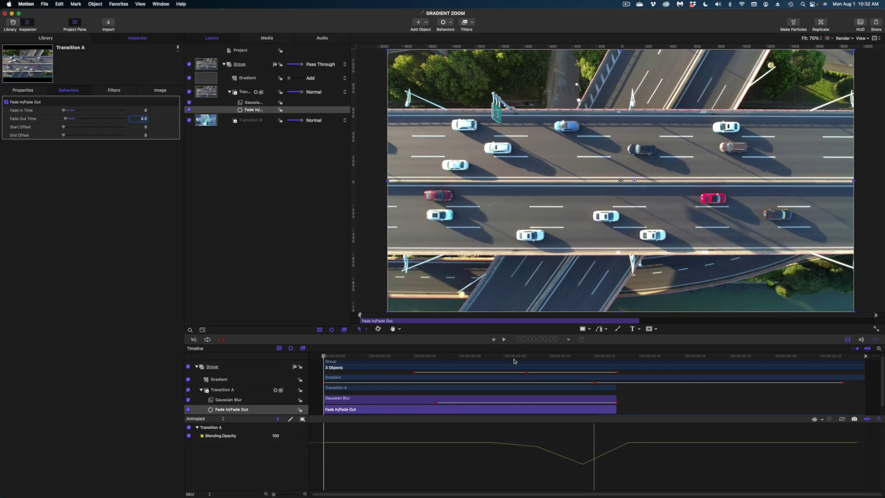
# Move Transition B to start at frame 9, extend its end to the project's end, and play back the result
pyautogui.moveTo(514, 359); pyautogui.dragTo(538, 362)
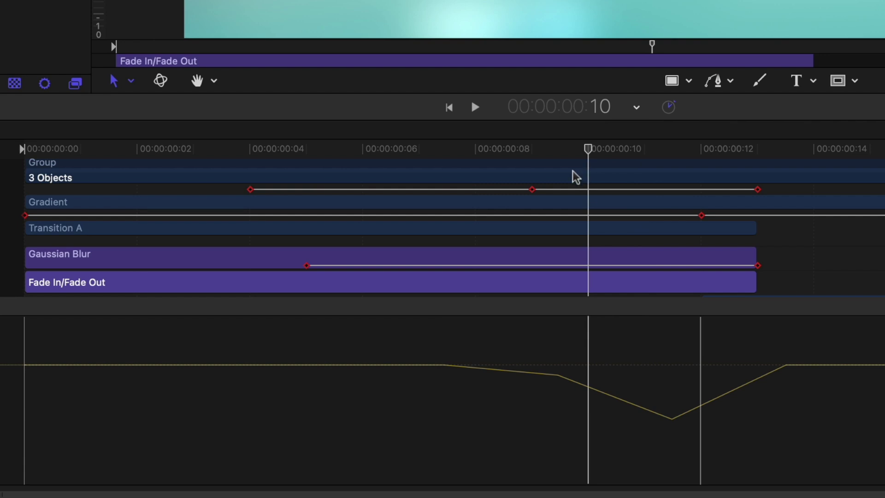
pyautogui.scroll(-2, 706, 254)
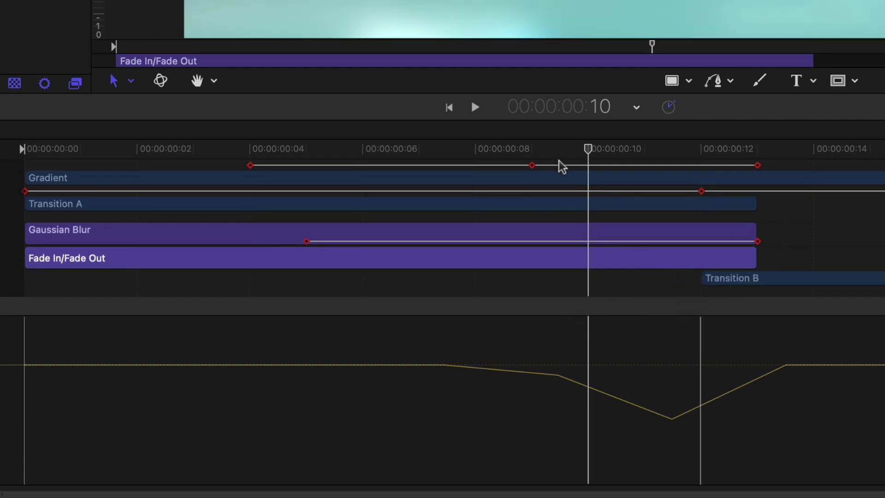
pyautogui.press('Left')
pyautogui.moveTo(753, 283); pyautogui.dragTo(599, 289)
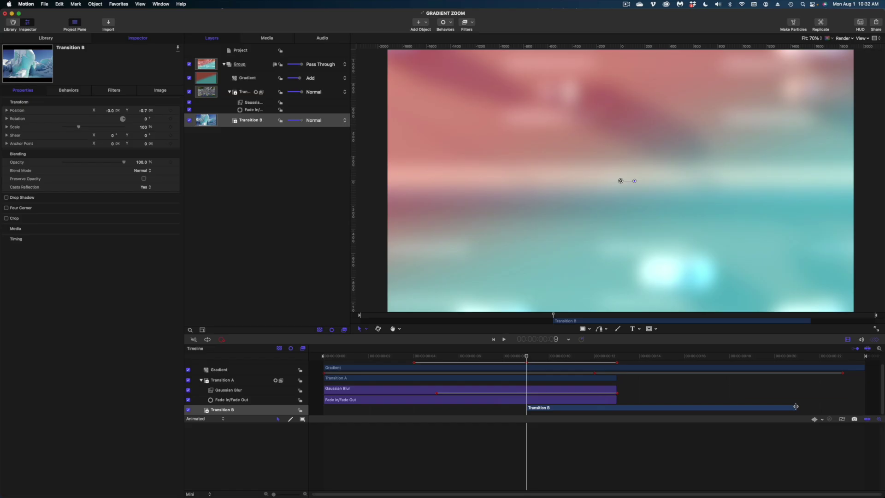
pyautogui.moveTo(798, 408); pyautogui.dragTo(858, 406)
pyautogui.moveTo(504, 356); pyautogui.dragTo(323, 355)
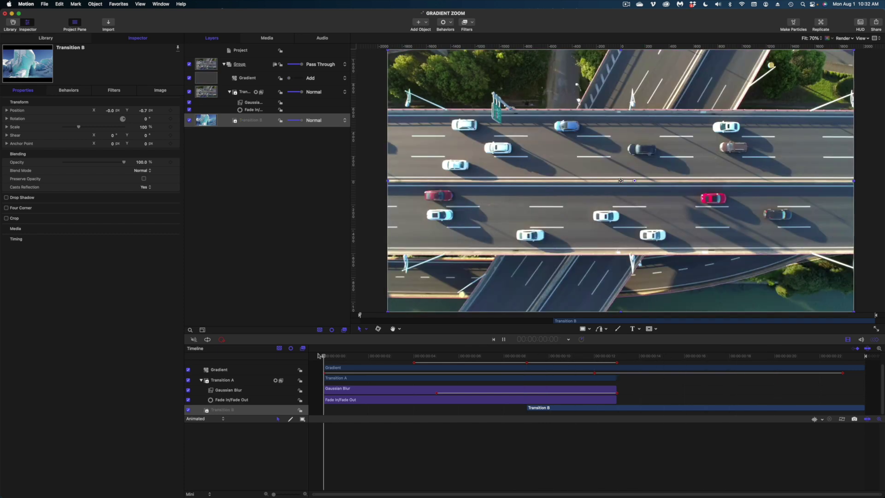
pyautogui.press('space')
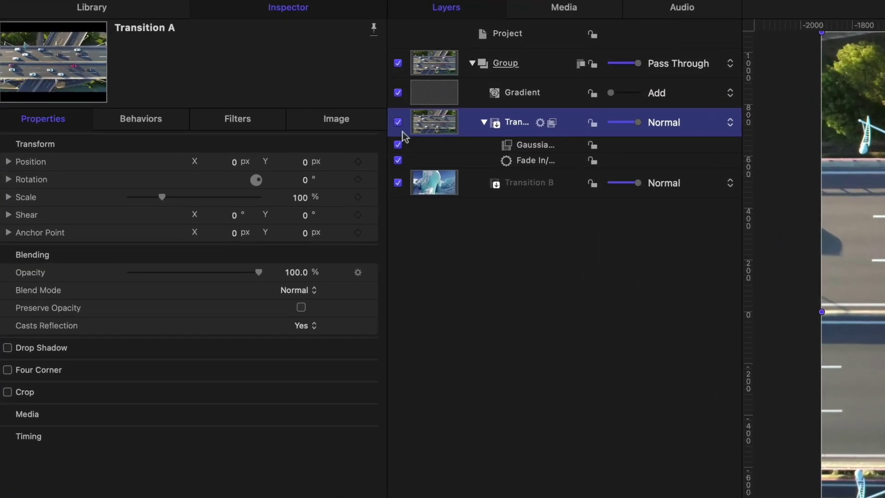
# Clear the sample images from the Transition A and Transition B placeholders and preview the transition
pyautogui.click(358, 125)
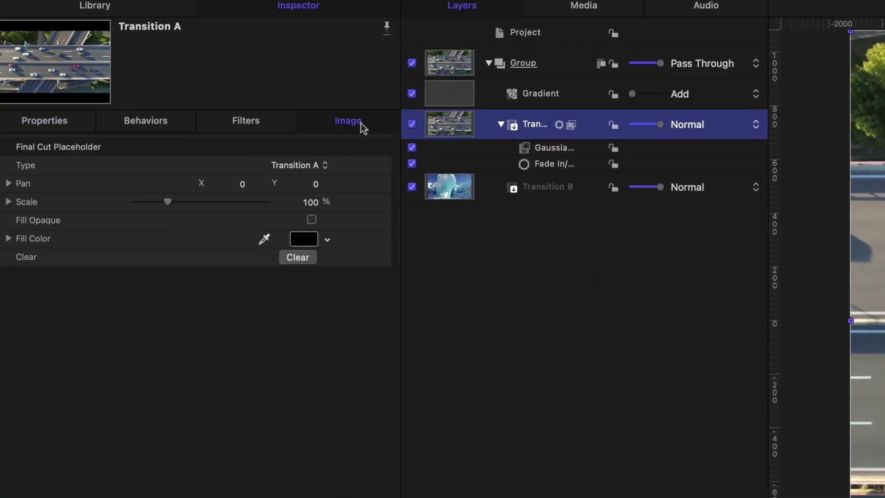
pyautogui.click(308, 259)
pyautogui.click(536, 186)
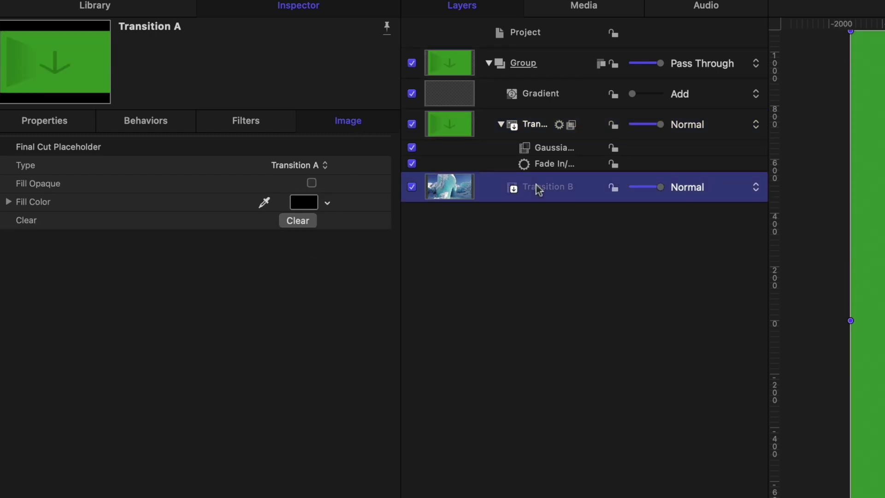
pyautogui.click(296, 262)
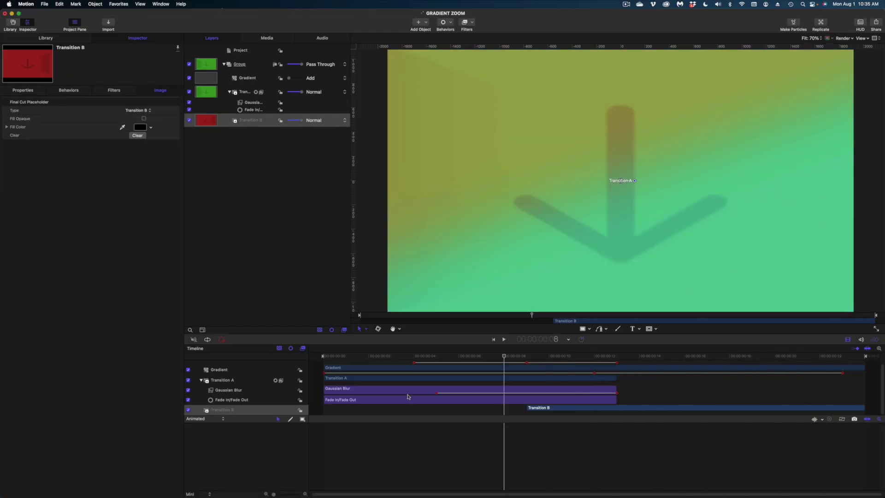
pyautogui.press('space')
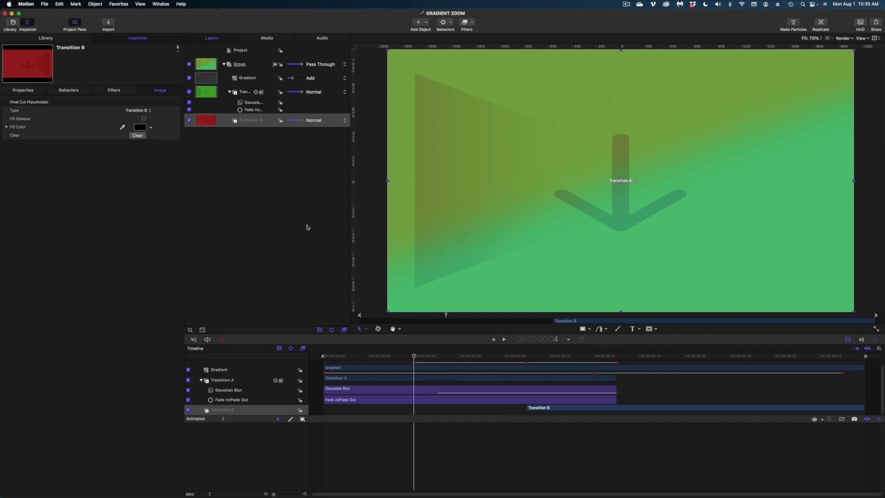
pyautogui.moveTo(459, 354)
pyautogui.mouseDown()
pyautogui.moveTo(593, 356)
pyautogui.moveTo(456, 361)
pyautogui.mouseUp()
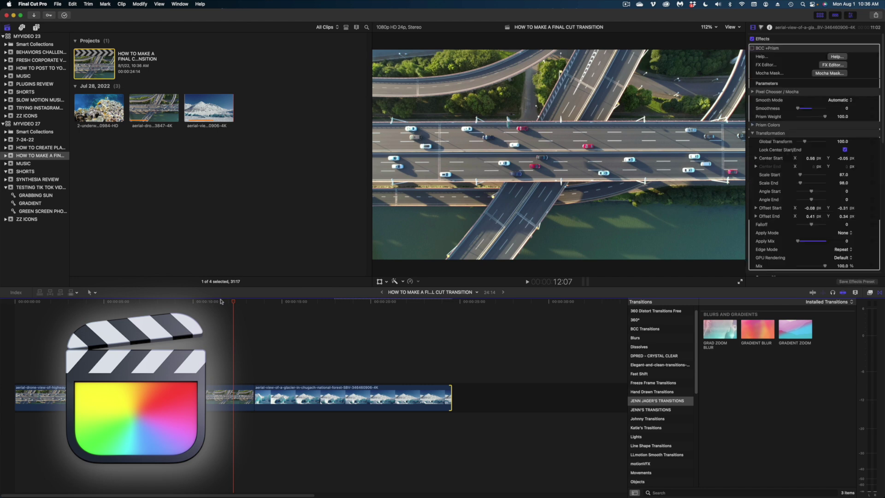
# Switch to Final Cut Pro, apply the GRADIENT ZOOM transition between the highway and glacier clips, and preview it
pyautogui.moveTo(215, 302); pyautogui.dragTo(286, 332)
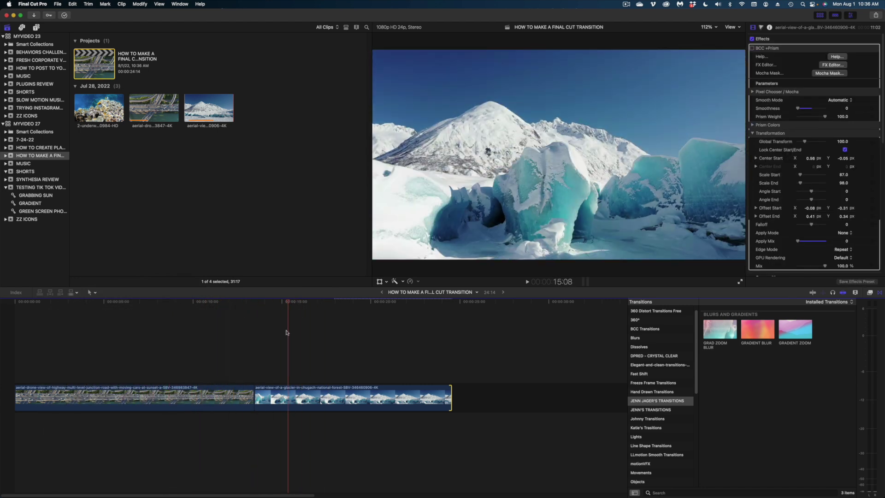
pyautogui.click(303, 402)
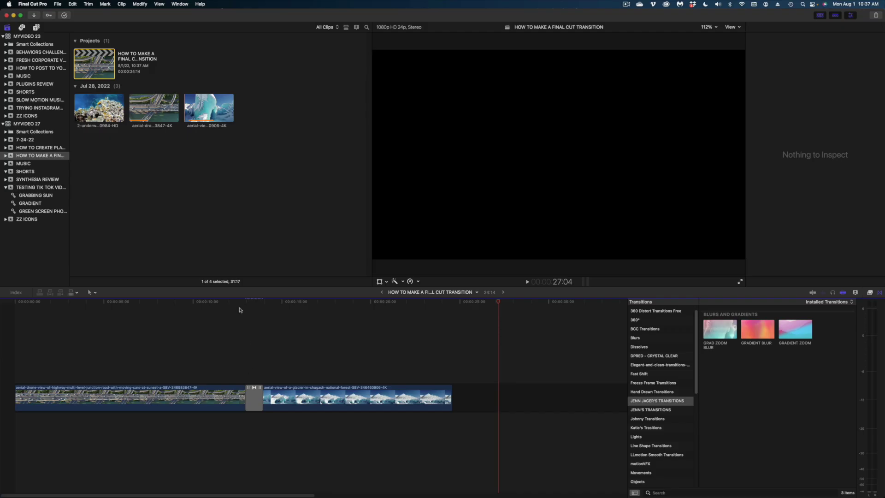
pyautogui.click(245, 303)
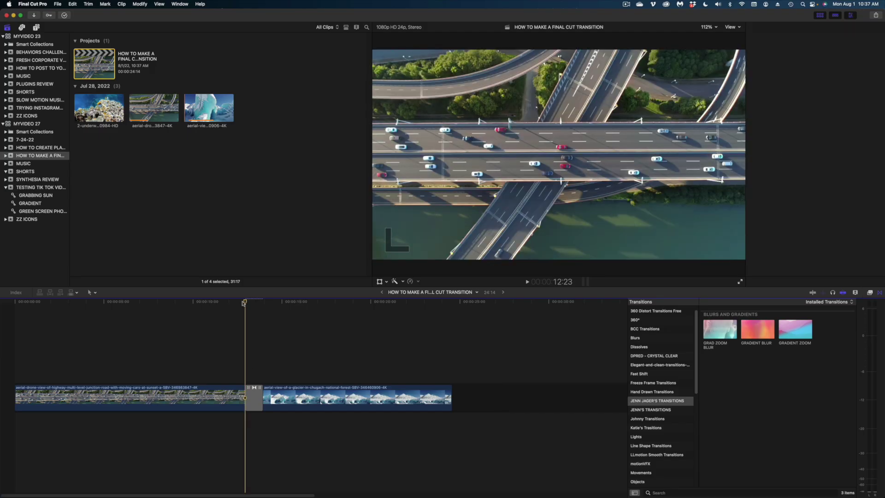
pyautogui.click(254, 402)
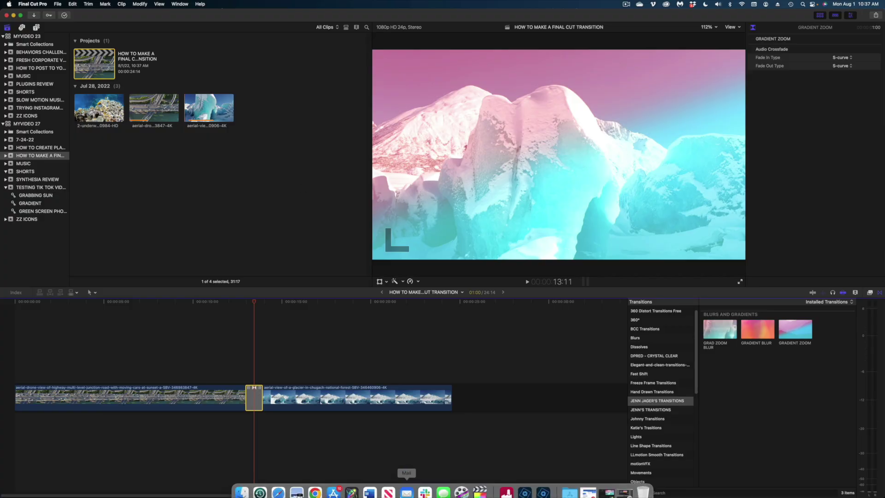
# Switch to Motion and publish the Color parameter of the Gradient layer's red start colour tag
pyautogui.click(351, 487)
pyautogui.click(248, 79)
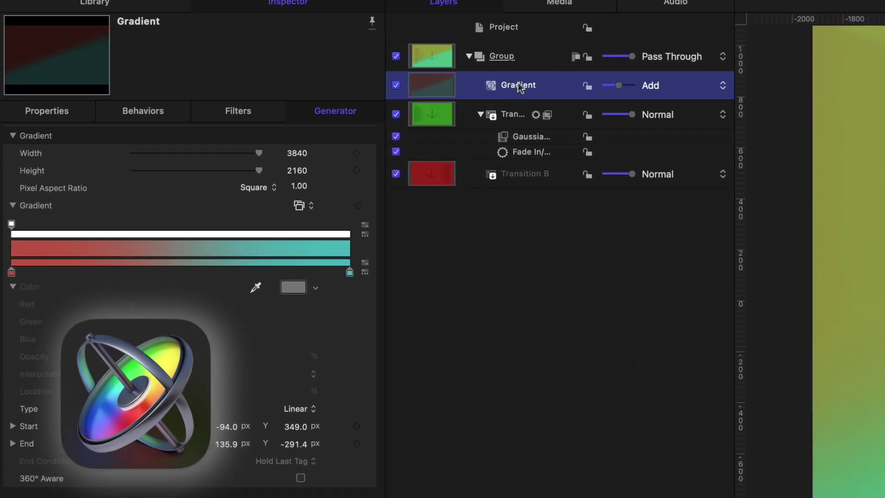
pyautogui.click(12, 273)
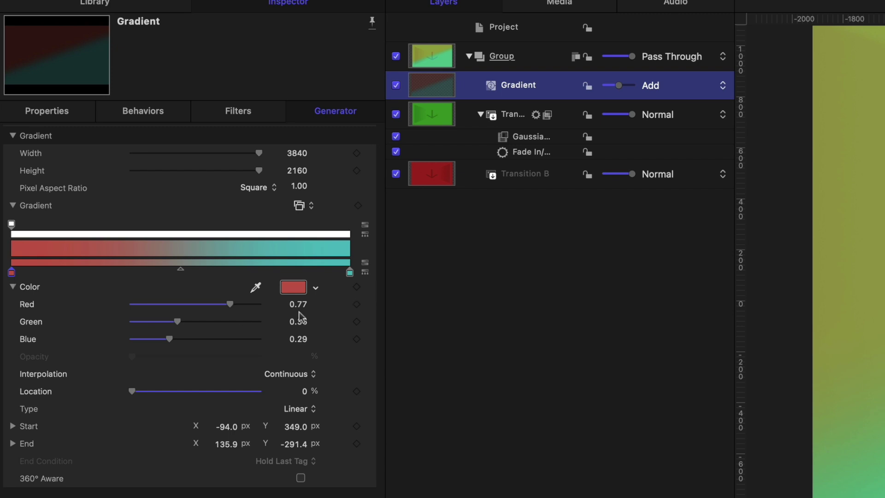
pyautogui.click(370, 289)
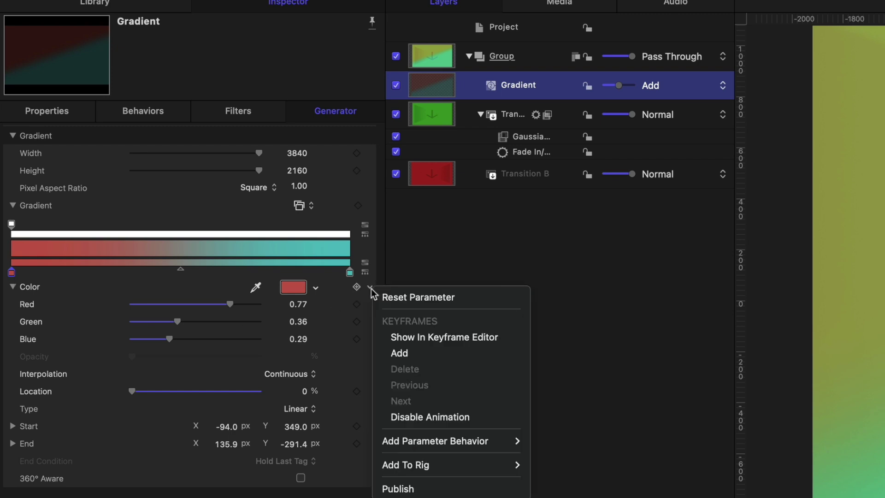
pyautogui.click(405, 490)
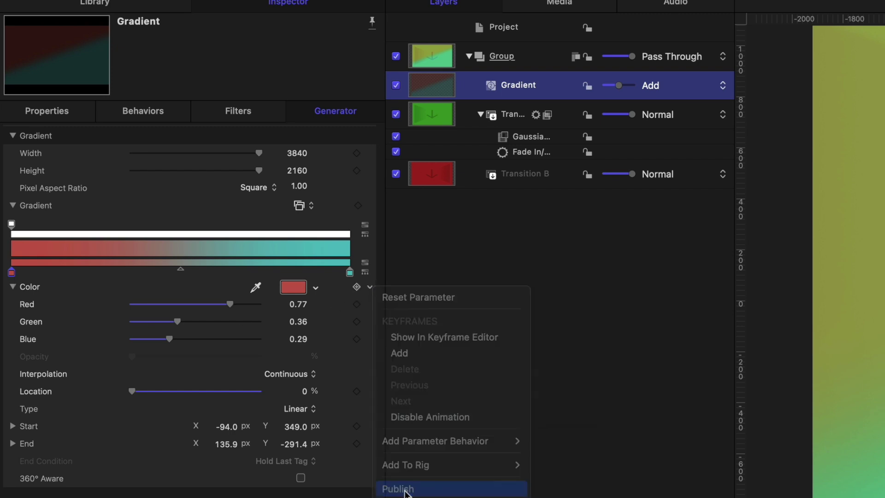
# Publish the Color parameter of the Gradient layer's teal end colour tag
pyautogui.click(350, 273)
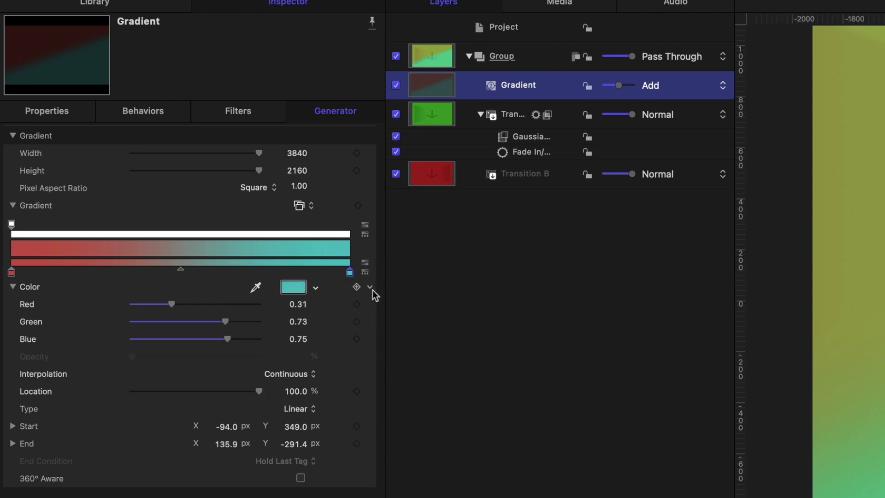
pyautogui.click(371, 288)
pyautogui.click(404, 491)
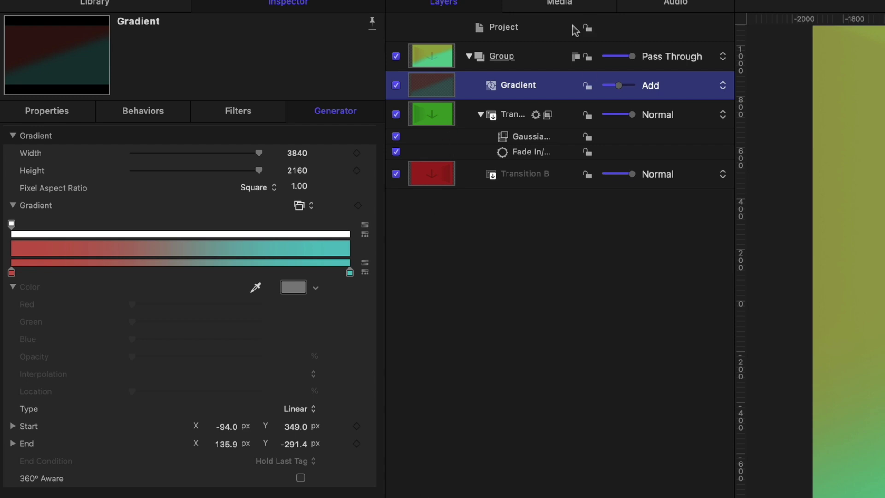
# In the project's published parameters, rename the red Color to "Top Left" and the teal Color to "Bottom Right"
pyautogui.click(550, 29)
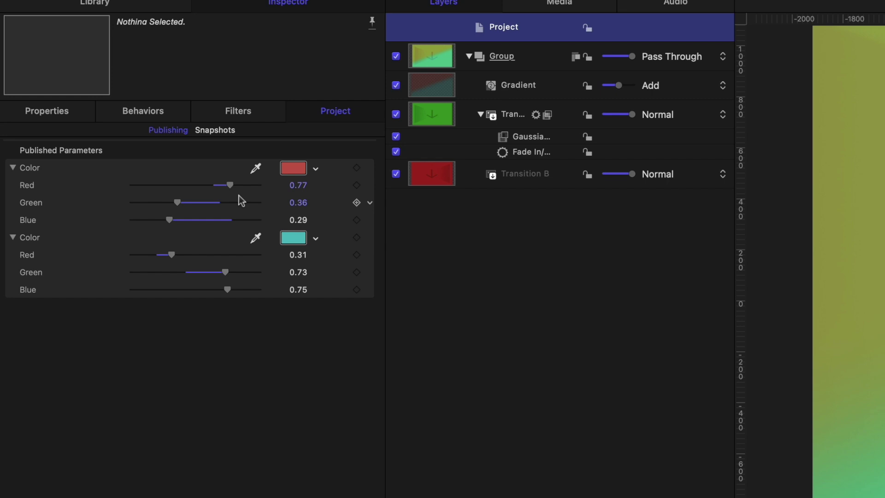
pyautogui.click(31, 169)
pyautogui.doubleClick(31, 169)
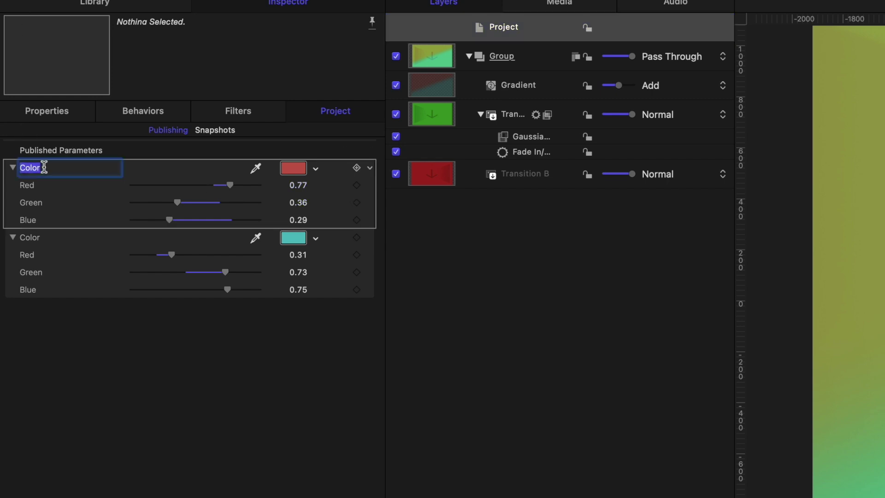
pyautogui.press('BackSpace')
pyautogui.click(27, 240)
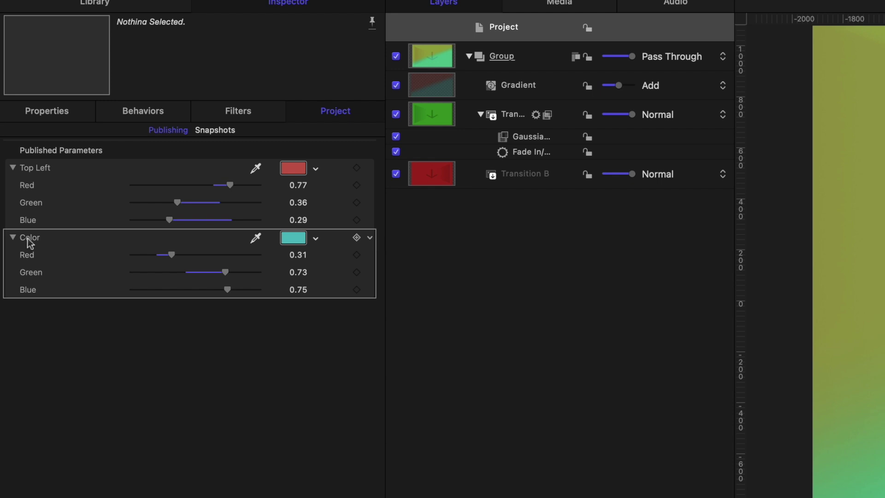
pyautogui.doubleClick(39, 239)
pyautogui.write('Bottom Right')
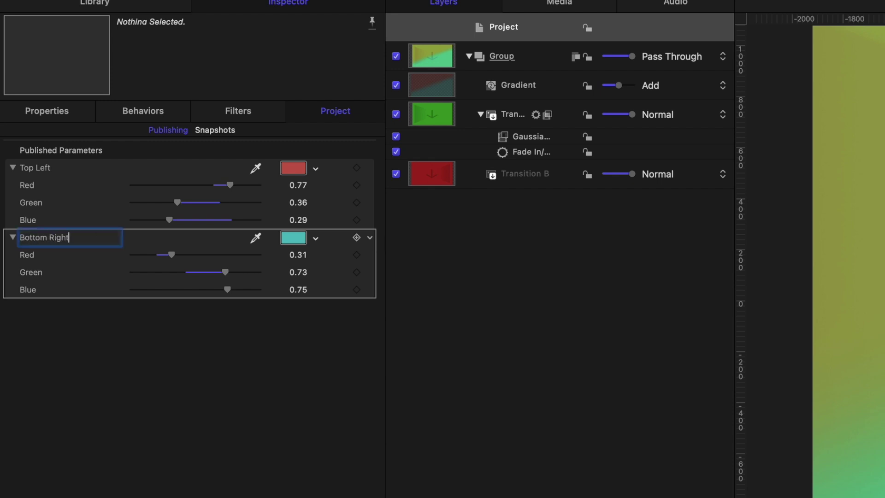
pyautogui.press('Return')
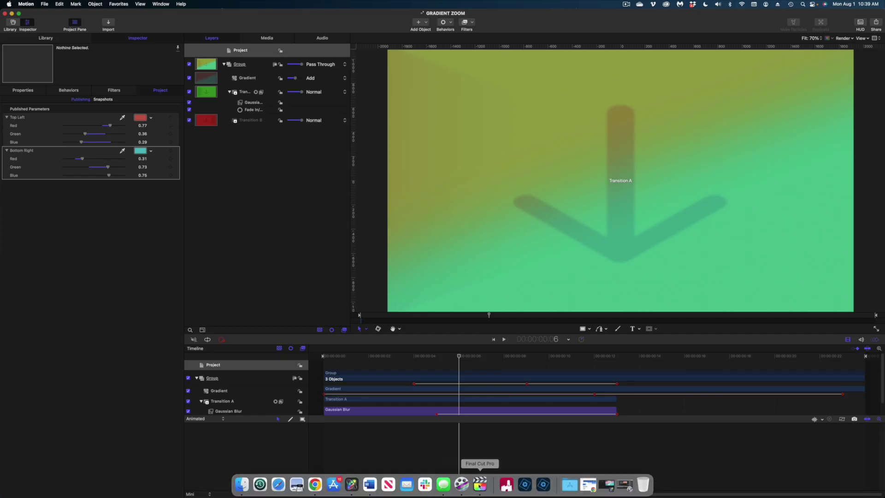
# Switch to Final Cut Pro and replace the transition between the highway and glacier clips with the updated GRADIENT ZOOM
pyautogui.click(480, 482)
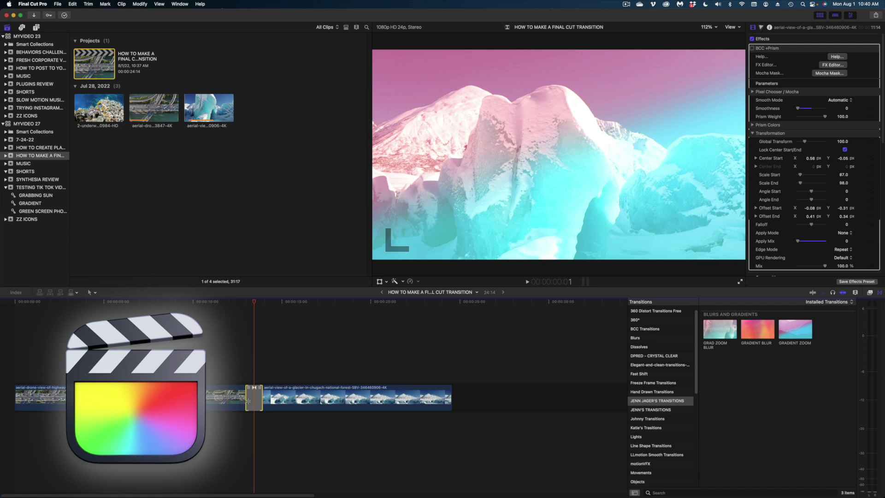
pyautogui.press('Delete')
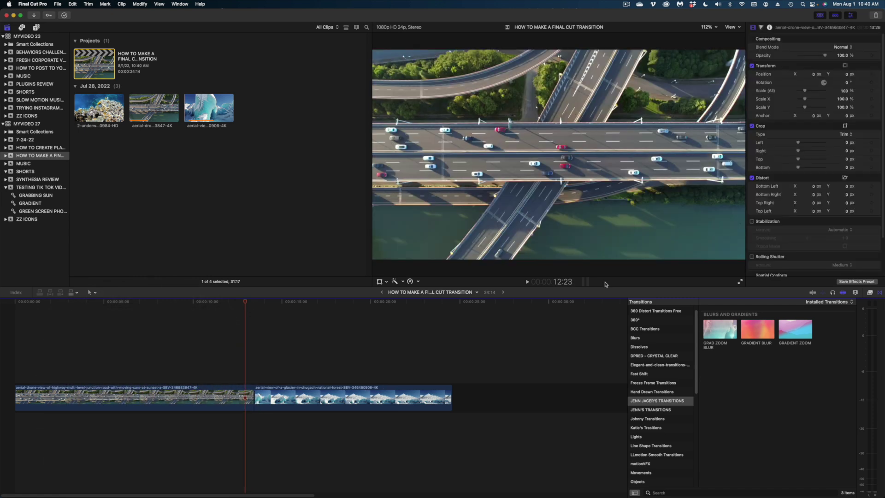
pyautogui.doubleClick(796, 329)
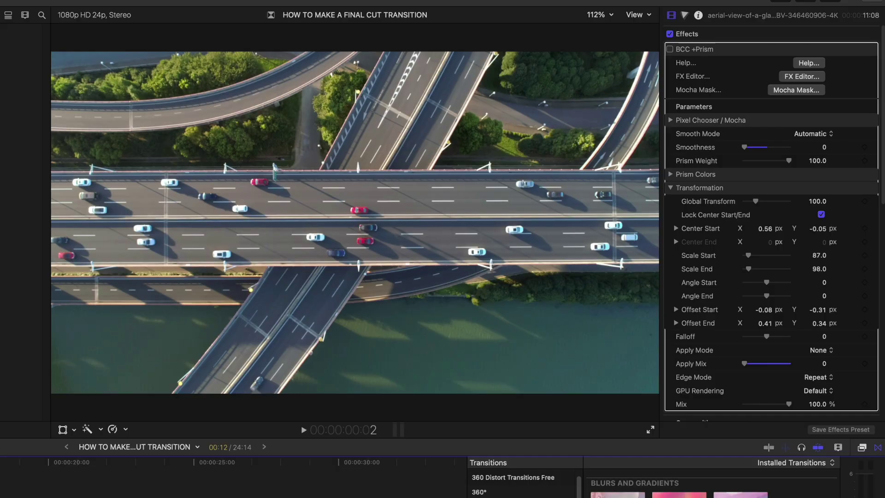
# Recolour the GRADIENT ZOOM transition, setting Top Left to pinkish purple and Bottom Right to red
pyautogui.click(819, 142)
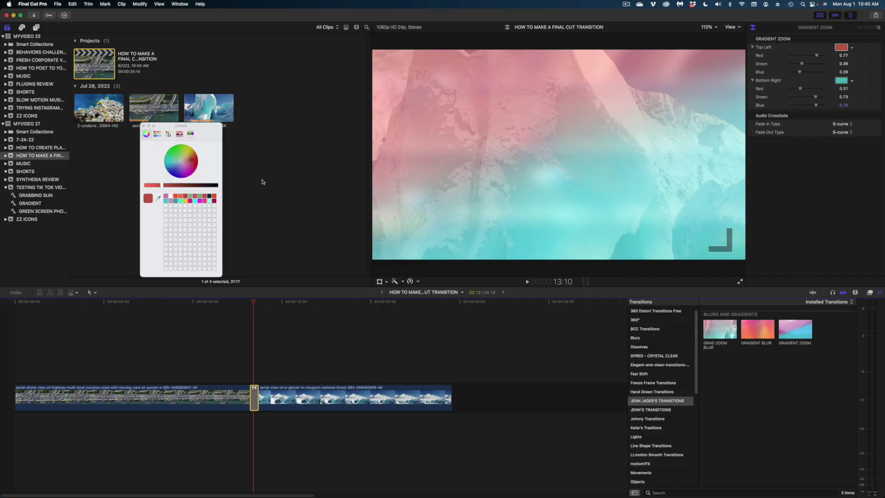
pyautogui.click(185, 171)
pyautogui.moveTo(176, 163); pyautogui.dragTo(462, 122)
pyautogui.click(462, 123)
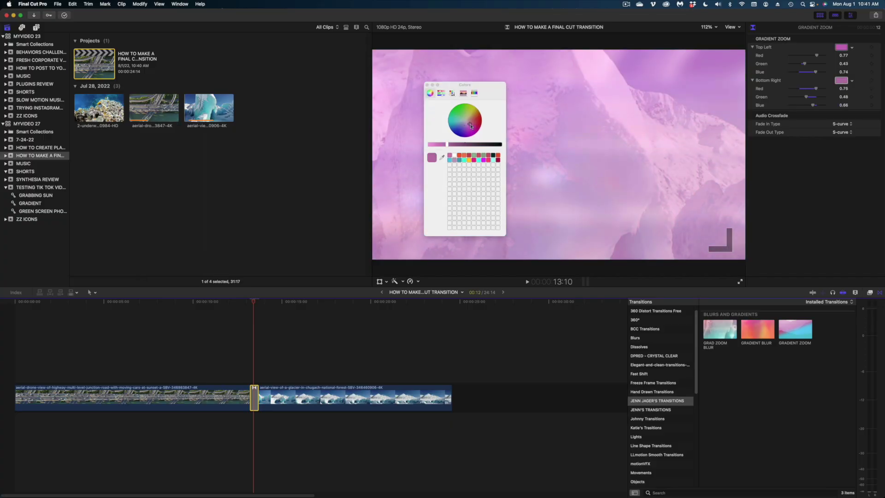
# Lengthen the GRADIENT ZOOM transition to about 2 seconds and play it back from its start
pyautogui.moveTo(258, 398); pyautogui.dragTo(272, 395)
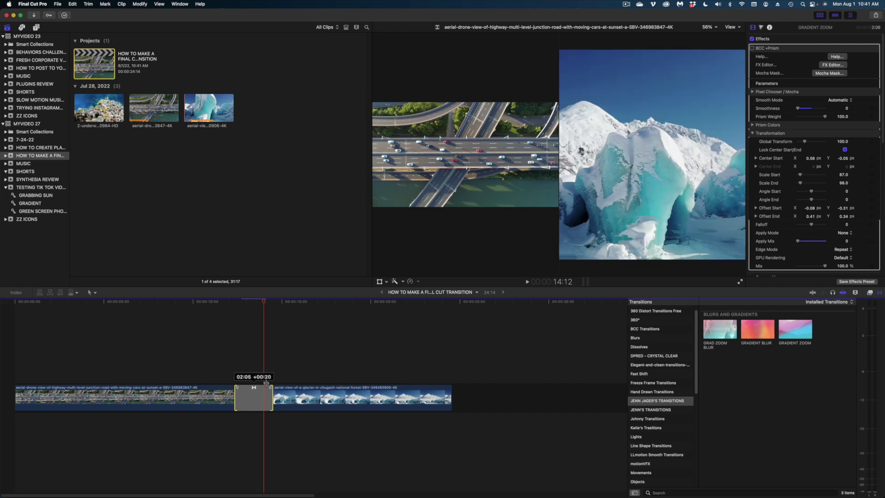
pyautogui.click(233, 302)
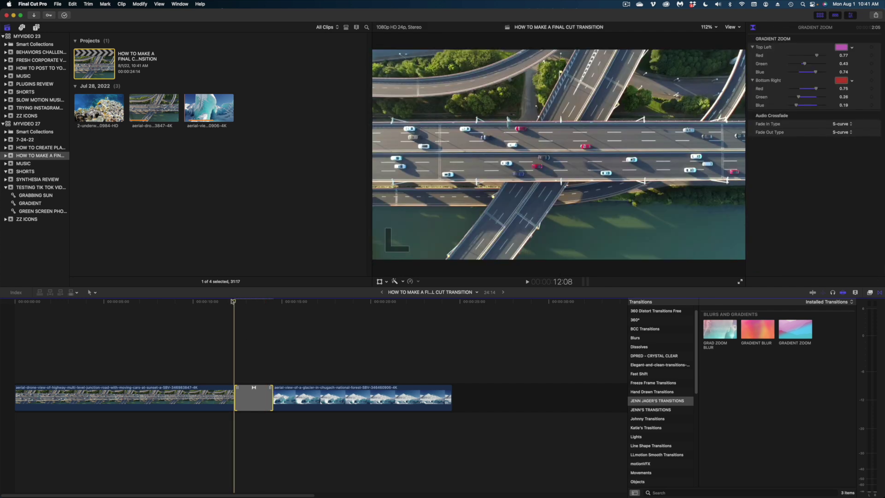
pyautogui.press('space')
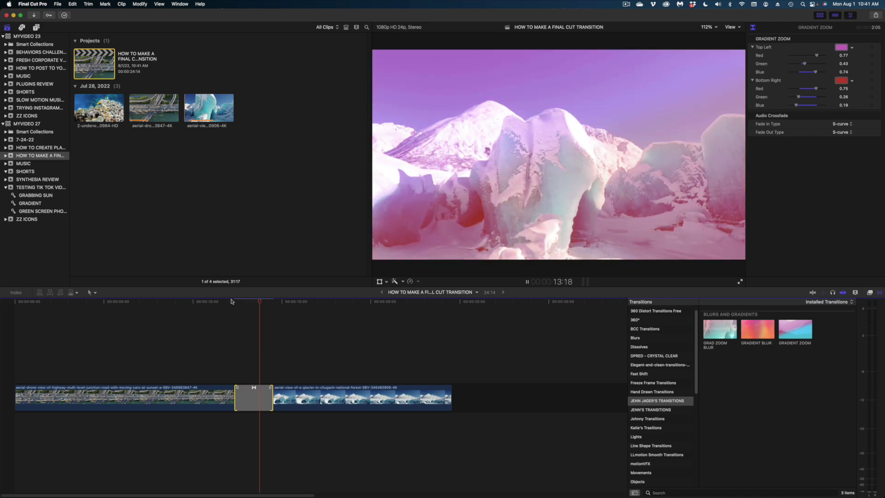